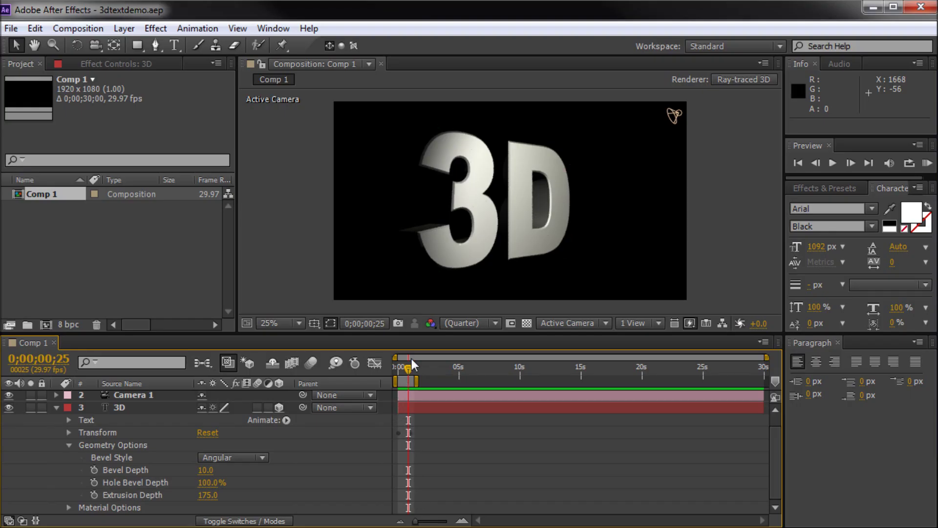
Step: Start preview playback of the spinning, extruded 3D text in the 3dtextdemo project
key("space")
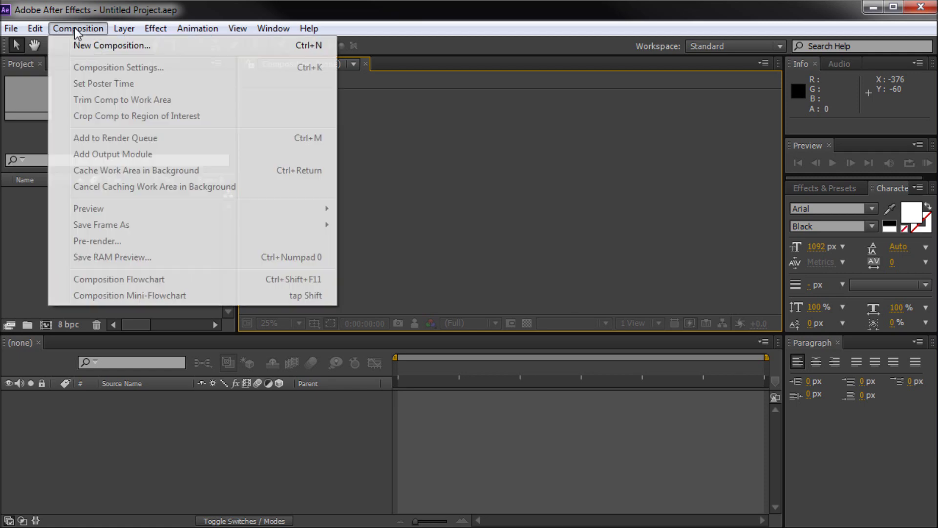
Step: Create the 1920×1080 Comp 1 and add a '3D' text layer in it
left_click(83, 46)
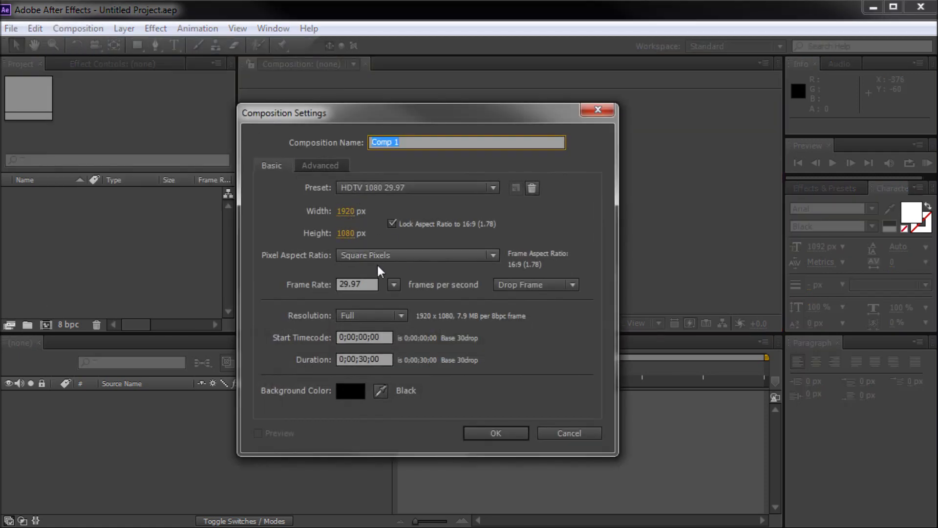
left_click(493, 433)
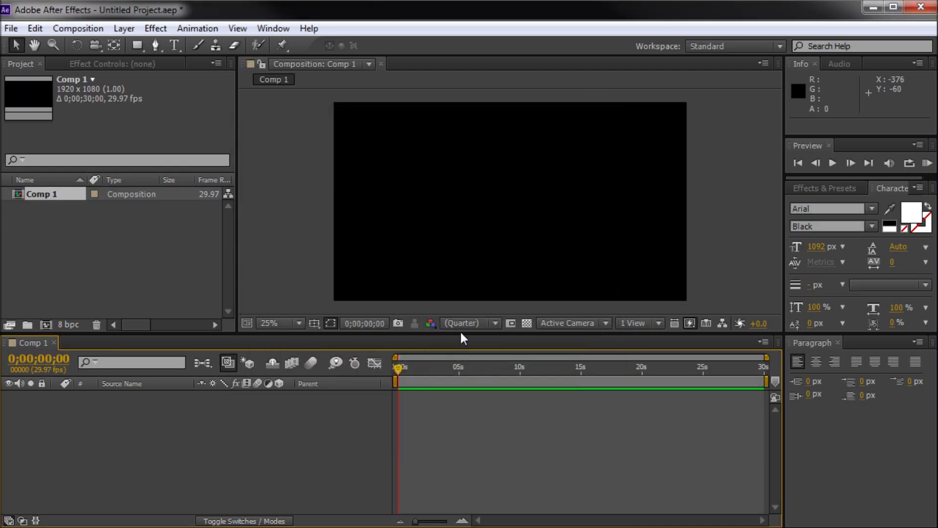
left_click(173, 45)
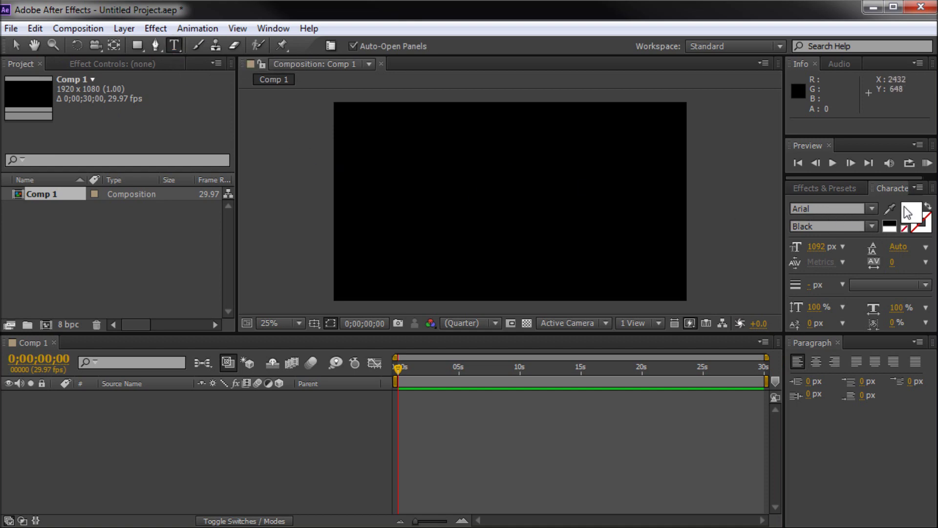
left_click(442, 195)
type("3D")
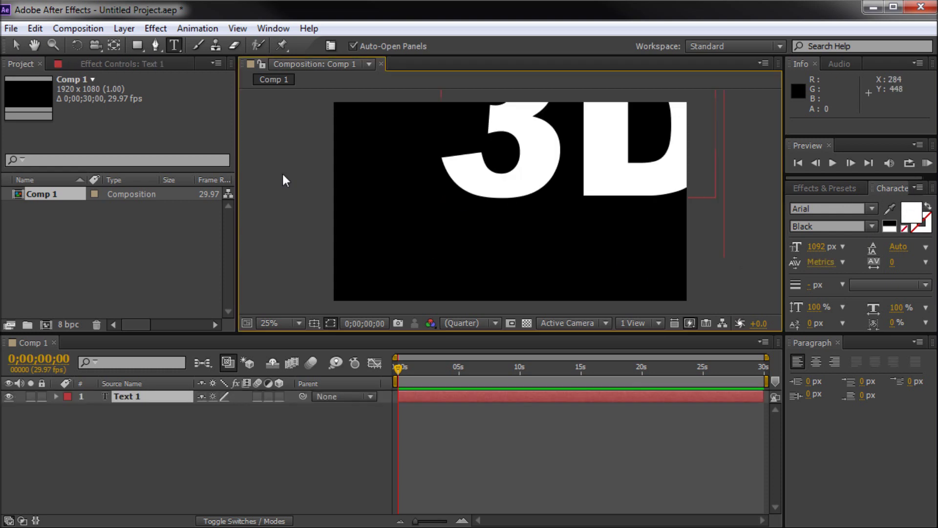
left_click(16, 45)
Step: Move and scale the '3D' text to the frame centre, then make it a 3D layer
left_click_drag(511, 187, 463, 242)
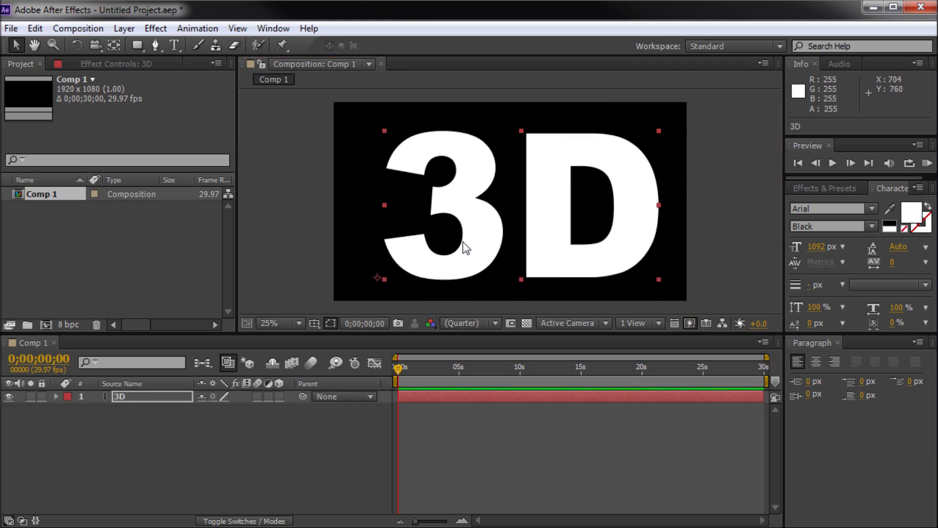
left_click_drag(658, 125, 621, 153)
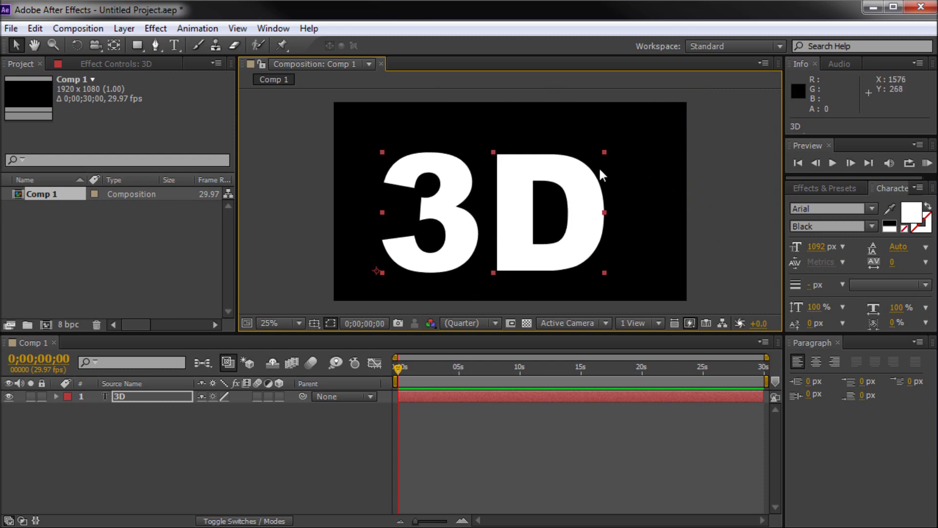
left_click_drag(523, 212, 540, 203)
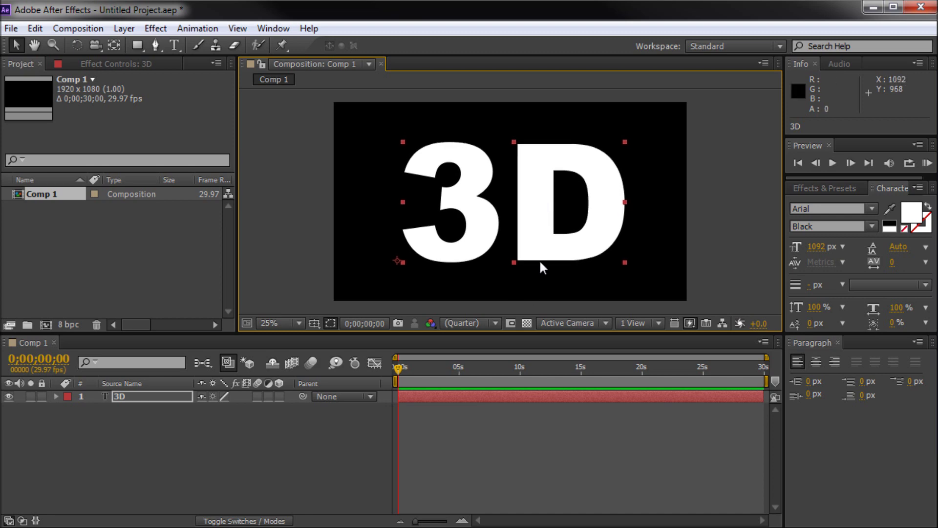
left_click(381, 119)
left_click(478, 146)
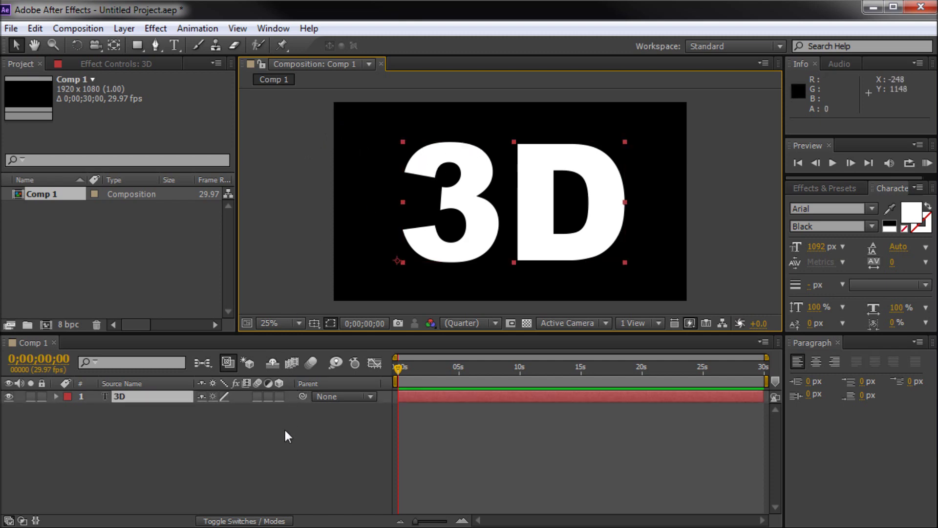
left_click(279, 396)
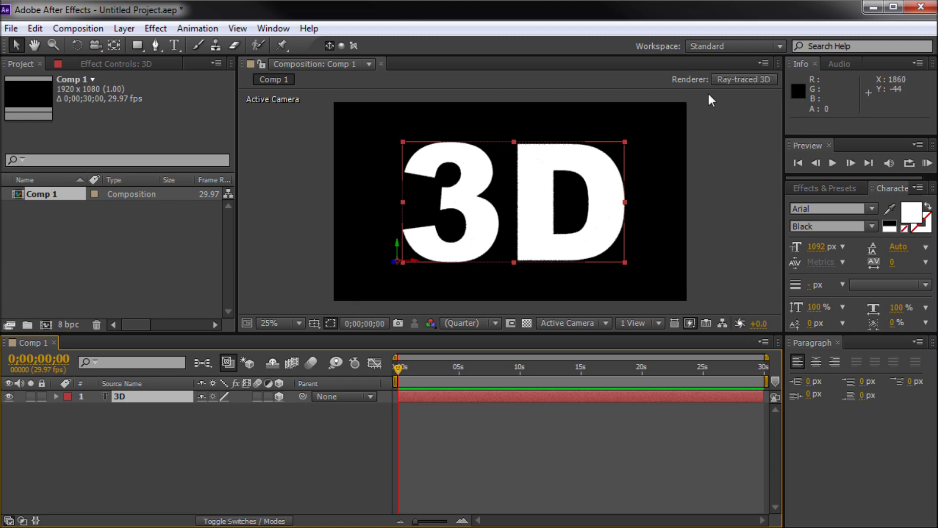
Step: Toggle the text layer's 3D switch and set the composition renderer to Classic 3D
left_click(280, 397)
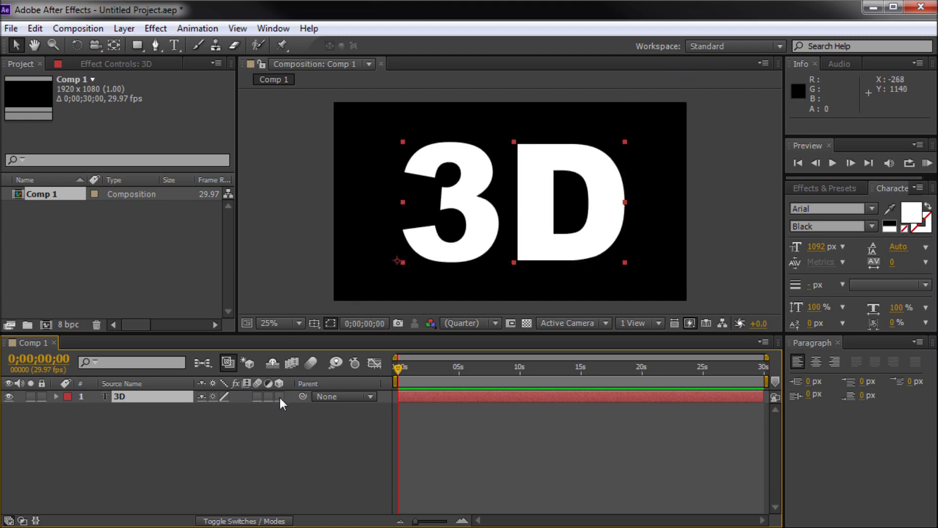
left_click(279, 397)
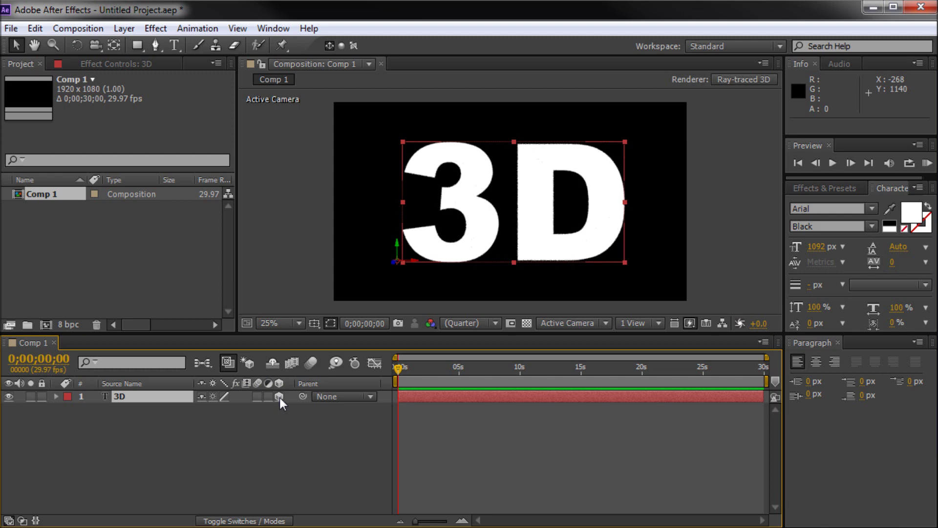
left_click(280, 397)
left_click(280, 396)
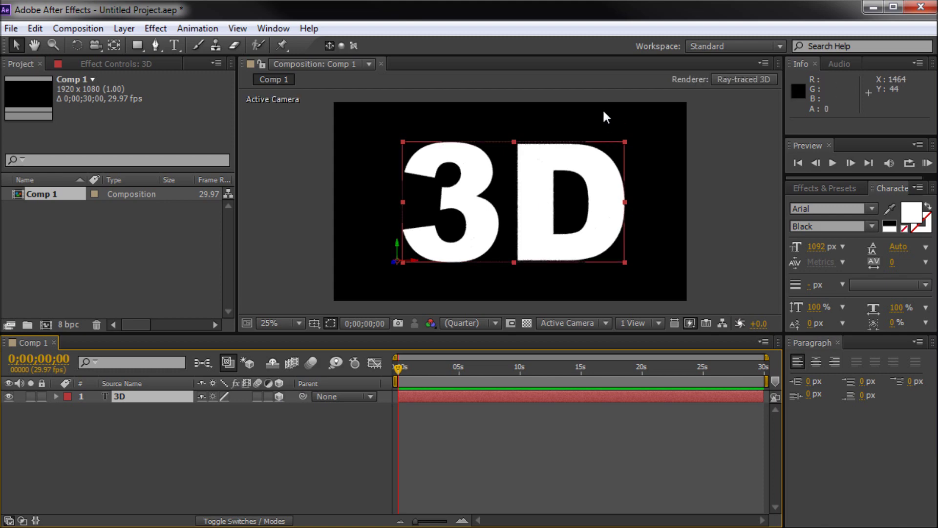
left_click(745, 80)
left_click(409, 247)
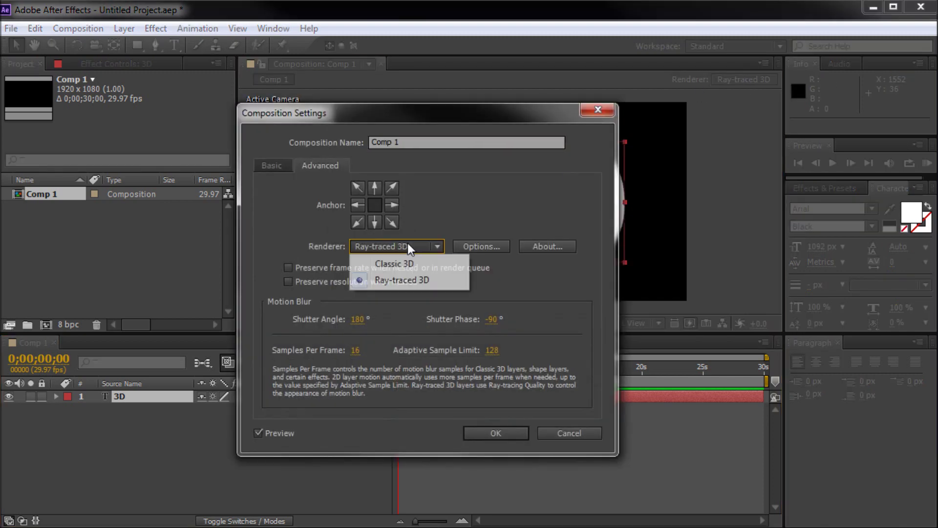
left_click(405, 264)
left_click(497, 434)
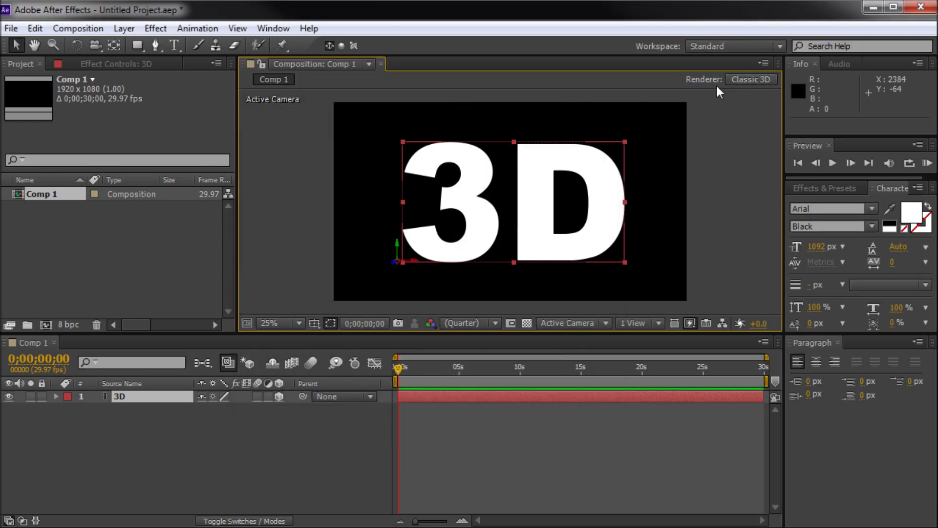
Step: Inspect the 3D layer's Transform and Material Options properties, then collapse them
left_click(55, 397)
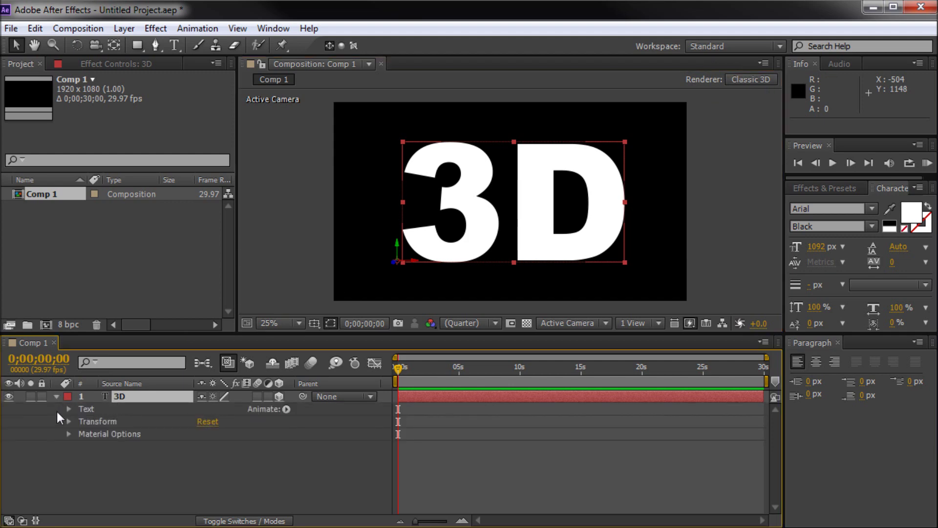
left_click(98, 424)
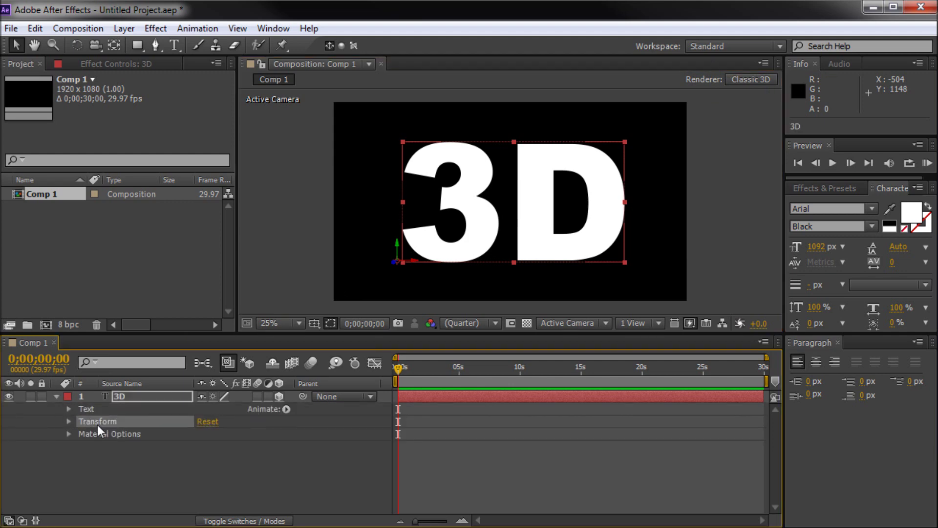
left_click(91, 434)
left_click(69, 433)
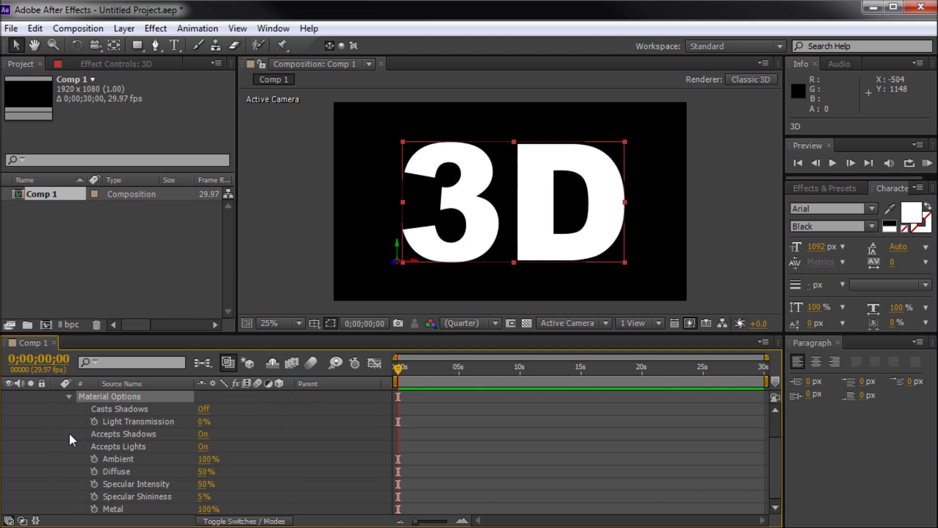
left_click(69, 396)
left_click(104, 471)
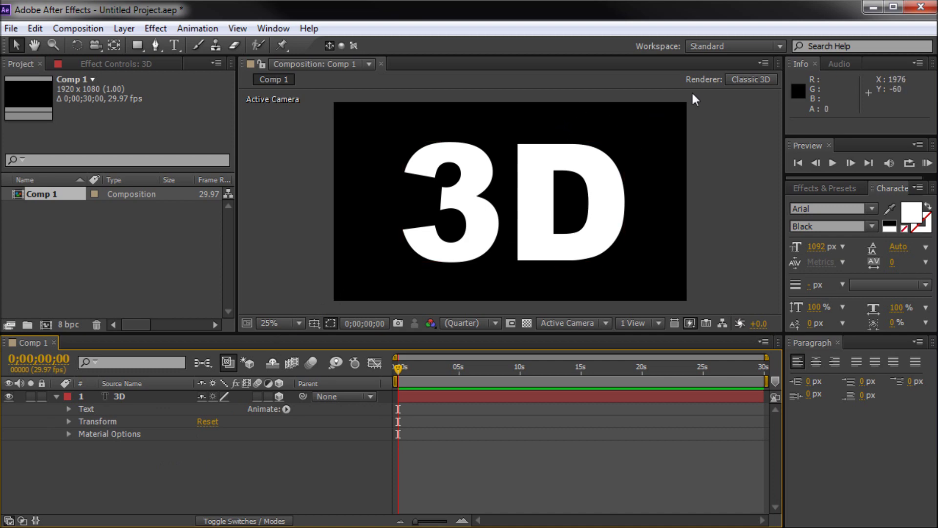
Step: Switch the composition renderer to Ray-traced 3D and select the layer's Geometry Options
left_click(733, 82)
left_click(749, 81)
left_click(415, 247)
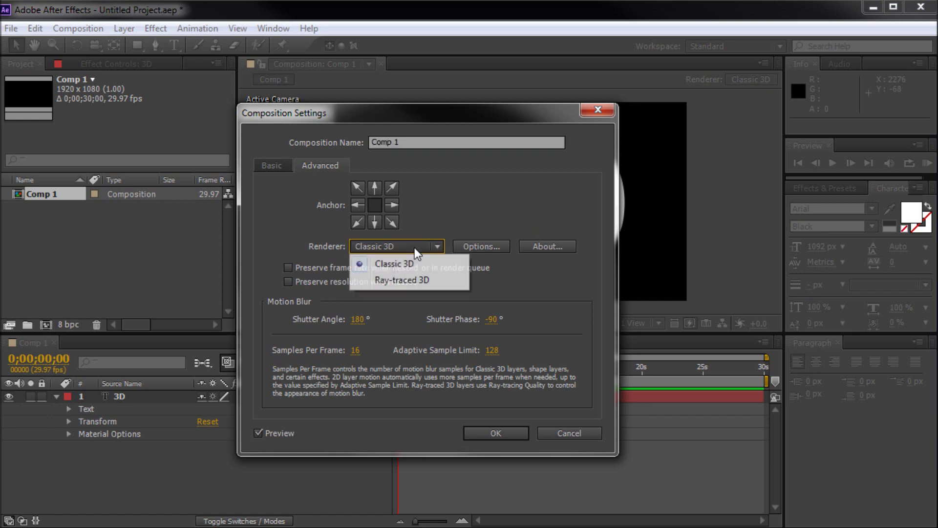
left_click(392, 282)
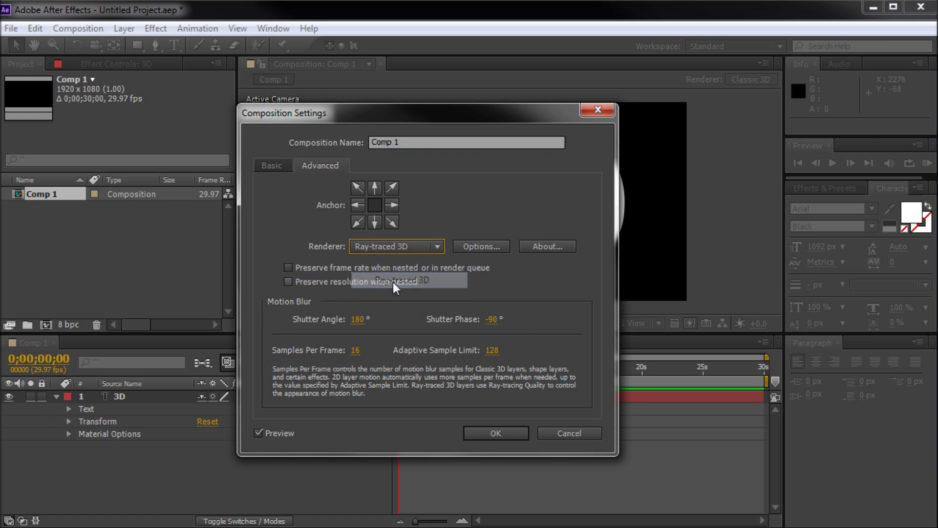
left_click(490, 434)
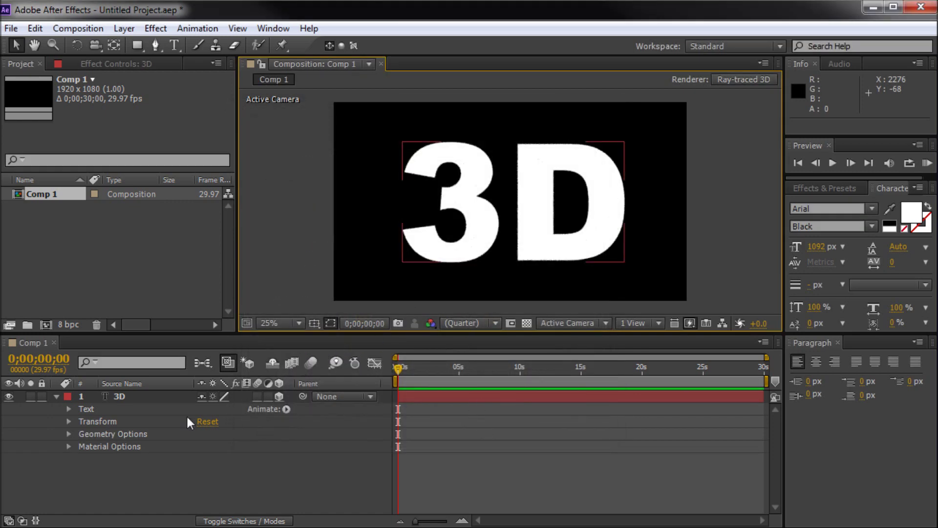
left_click(84, 435)
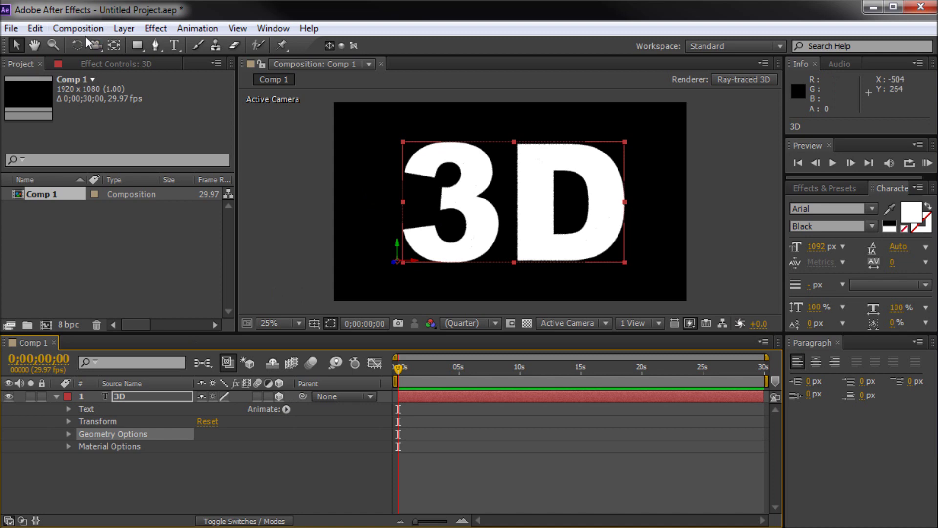
Step: Pick the Unified Camera Tool and add a 50mm Camera 1, undoing a trial orbit
left_click_drag(95, 44, 148, 49)
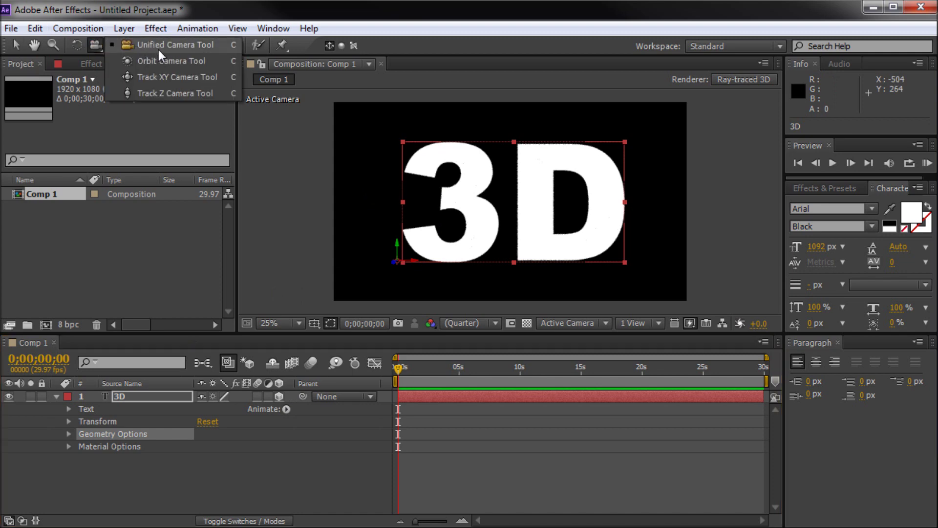
left_click_drag(147, 49, 147, 48)
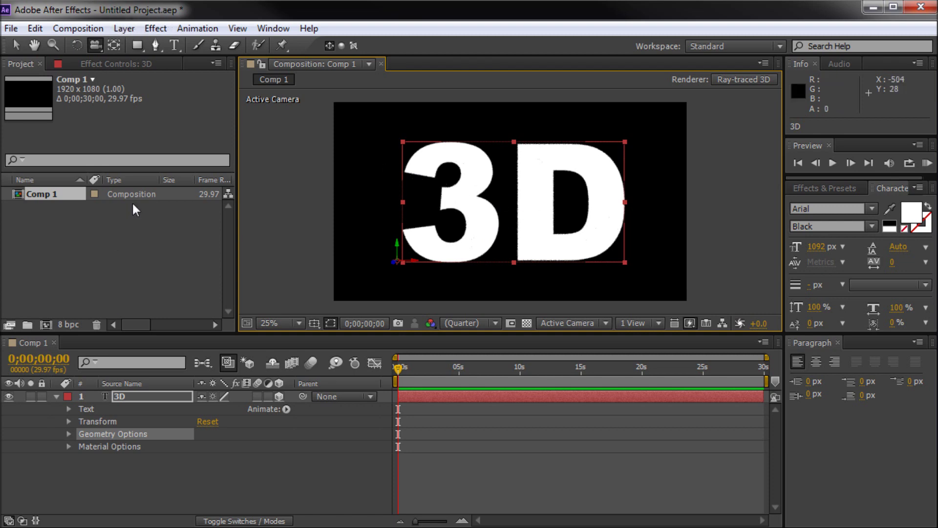
left_click(124, 28)
mouse_move(139, 46)
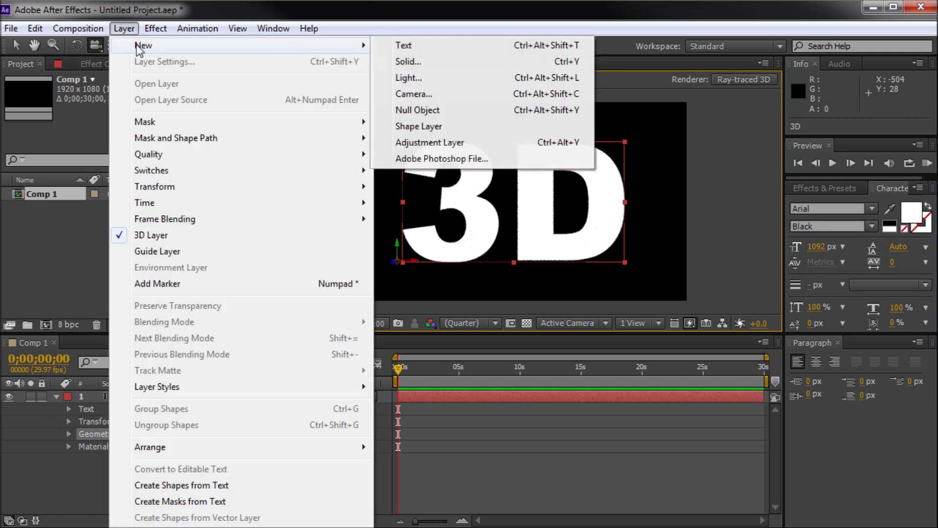
left_click(426, 93)
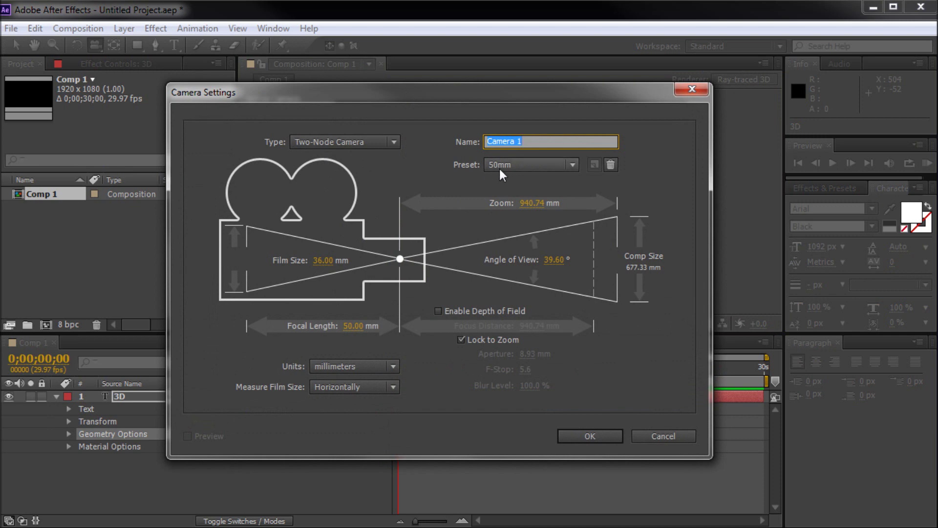
left_click(578, 432)
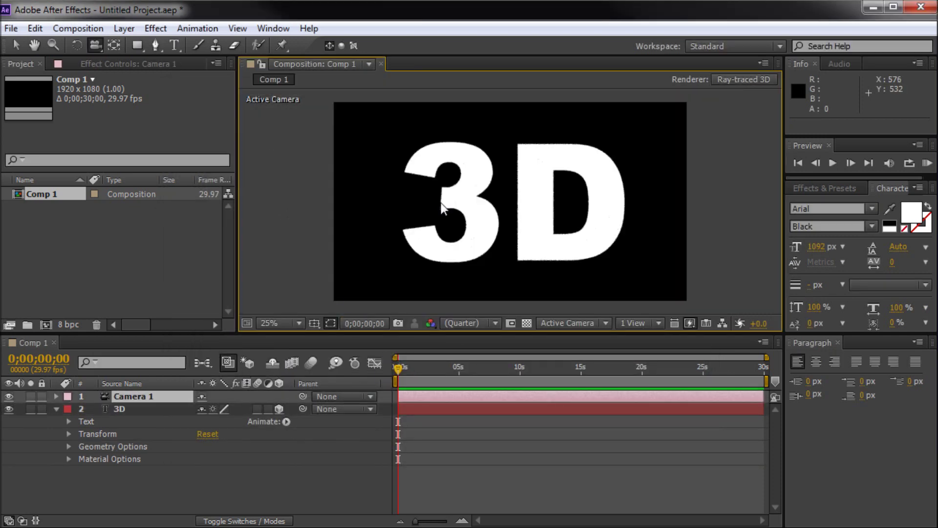
left_click_drag(506, 216, 439, 173)
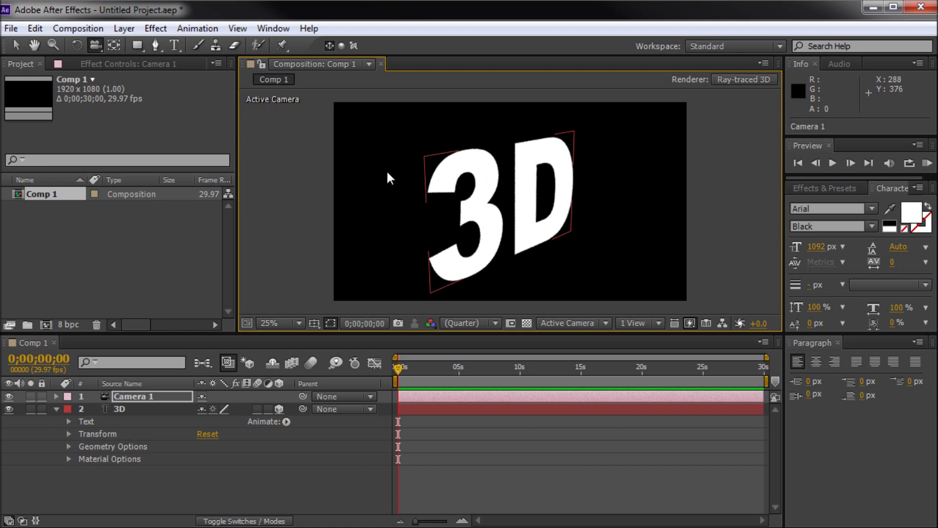
key("ctrl+z")
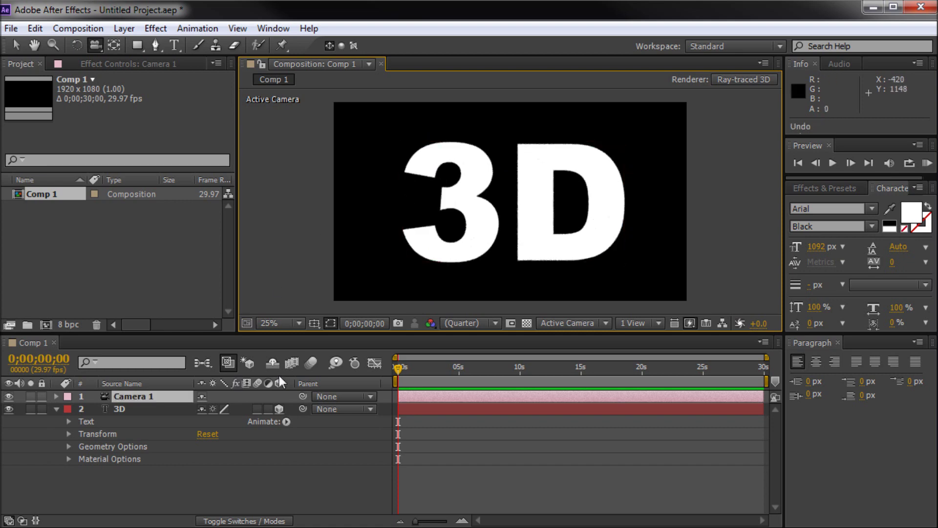
Step: Scrub Extrusion Depth from 56 up to 175, checking thickness by orbiting and restoring the front view
left_click(71, 448)
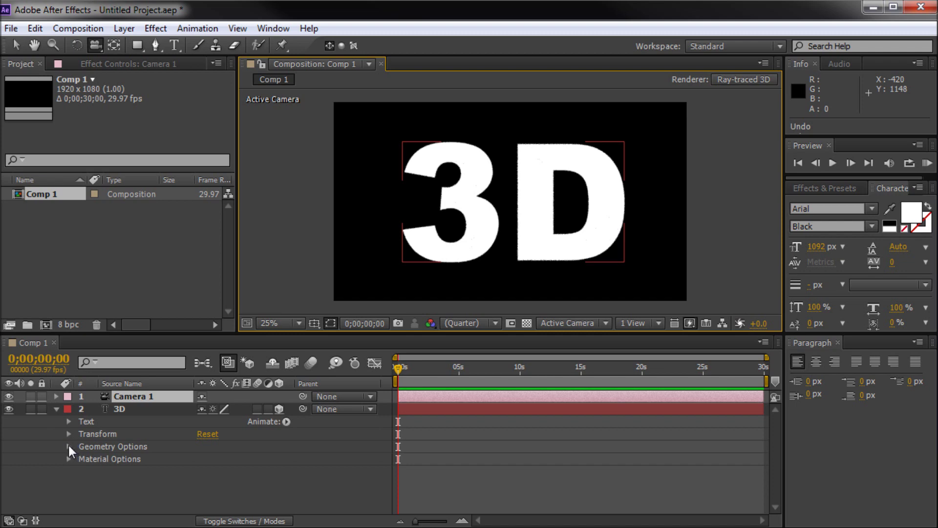
left_click(68, 446)
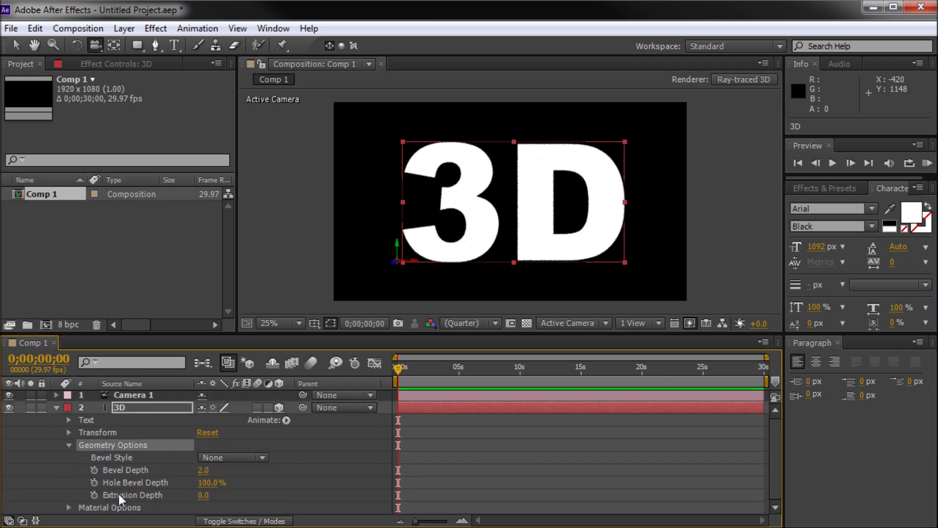
left_click(136, 493)
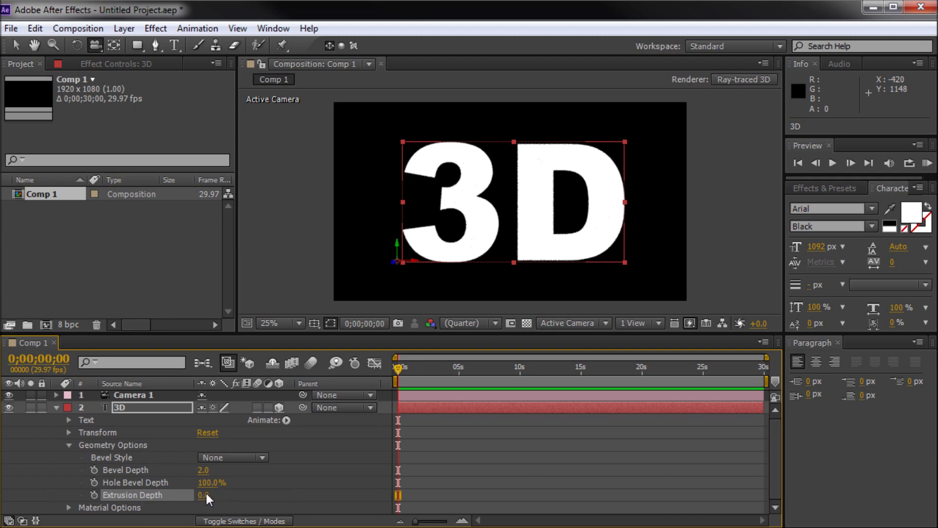
left_click_drag(204, 495, 243, 495)
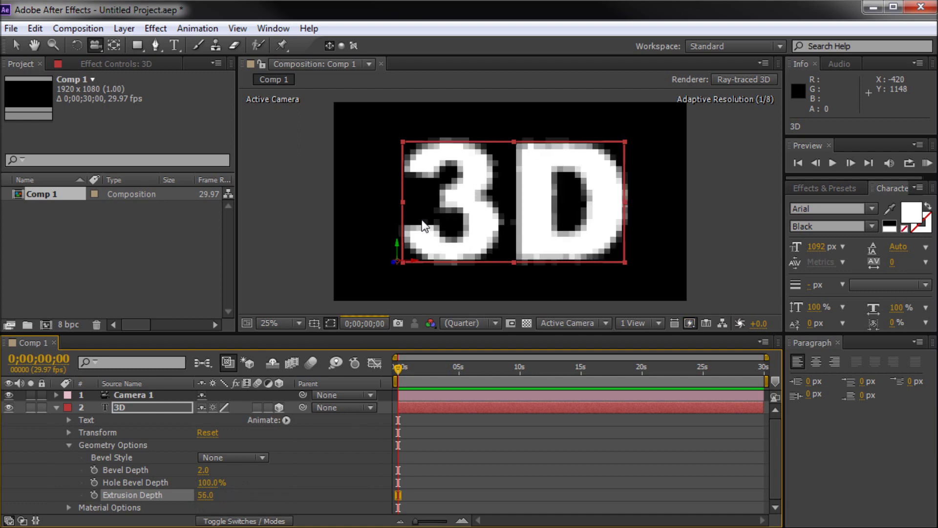
left_click_drag(467, 241, 527, 236)
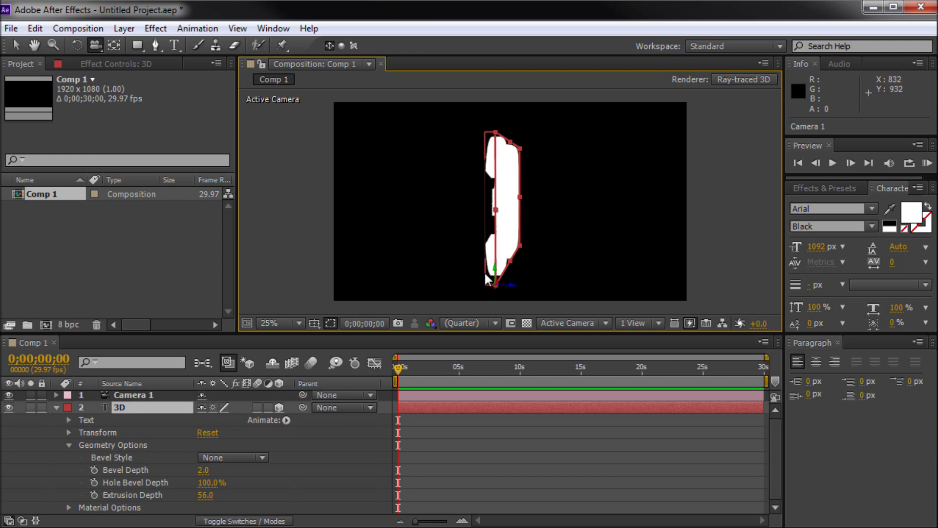
key("ctrl+z")
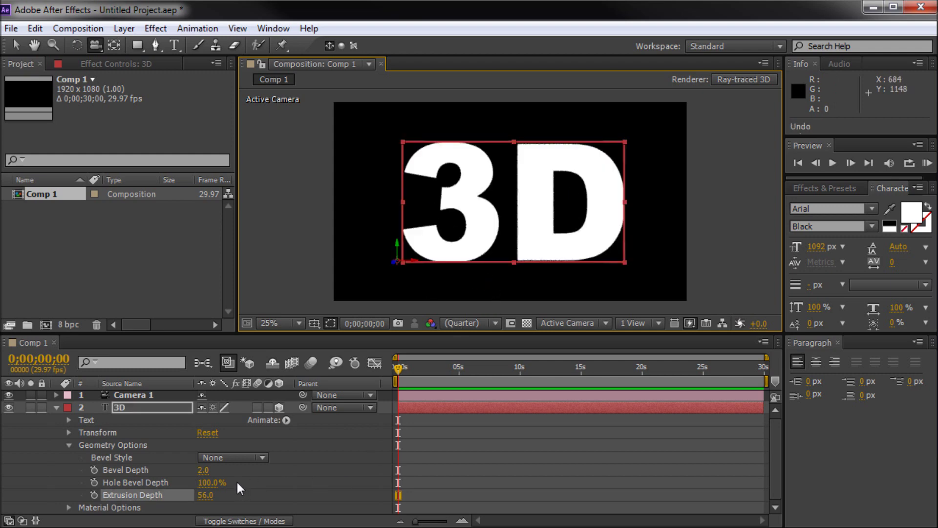
left_click_drag(214, 494, 289, 492)
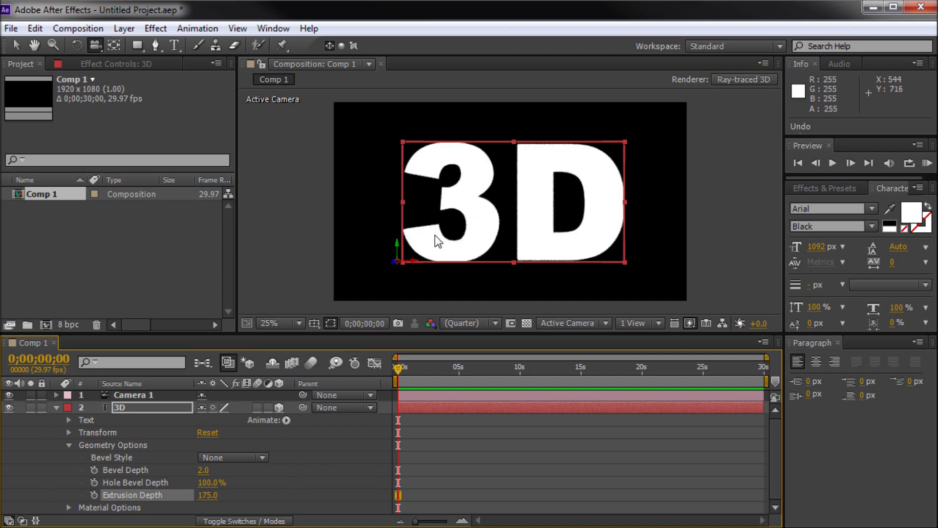
left_click_drag(435, 236, 507, 235)
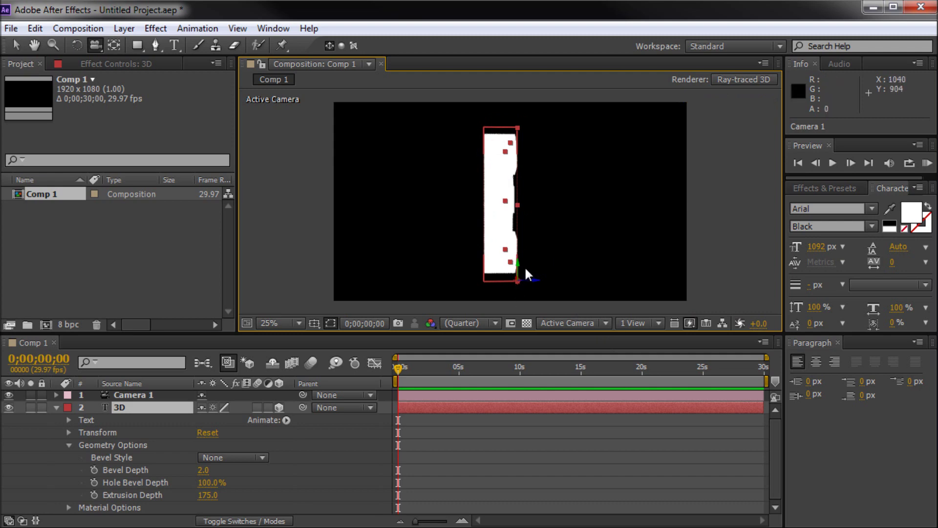
key("ctrl+z")
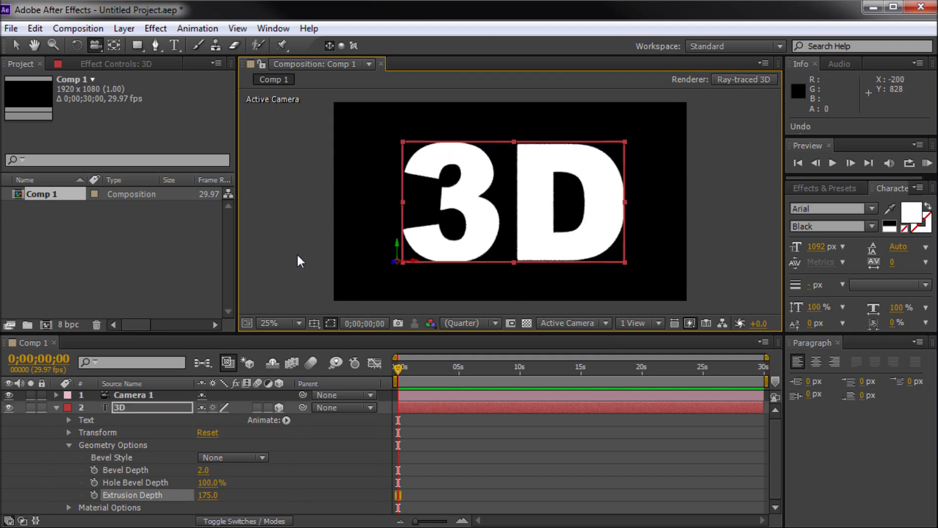
left_click(69, 445)
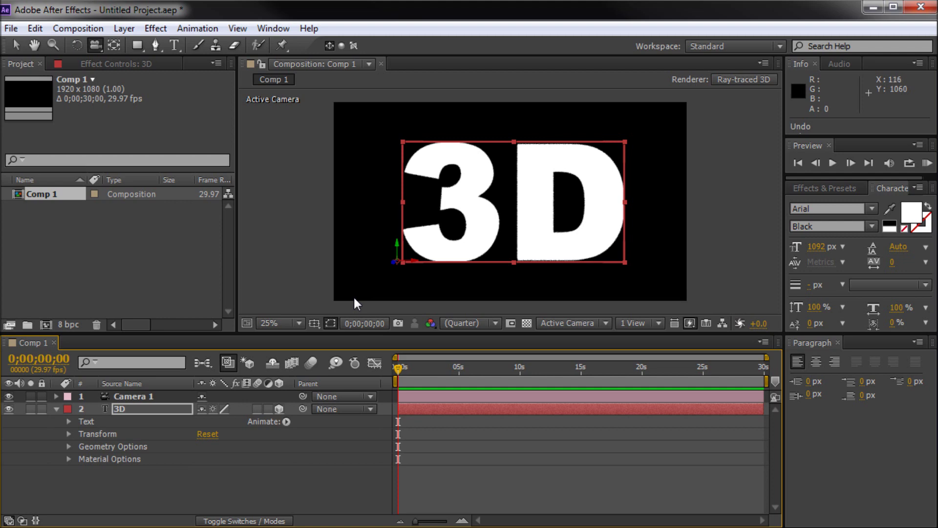
Step: Drag the text's anchor point to the centre of the letters with the Pan Behind tool
left_click(69, 434)
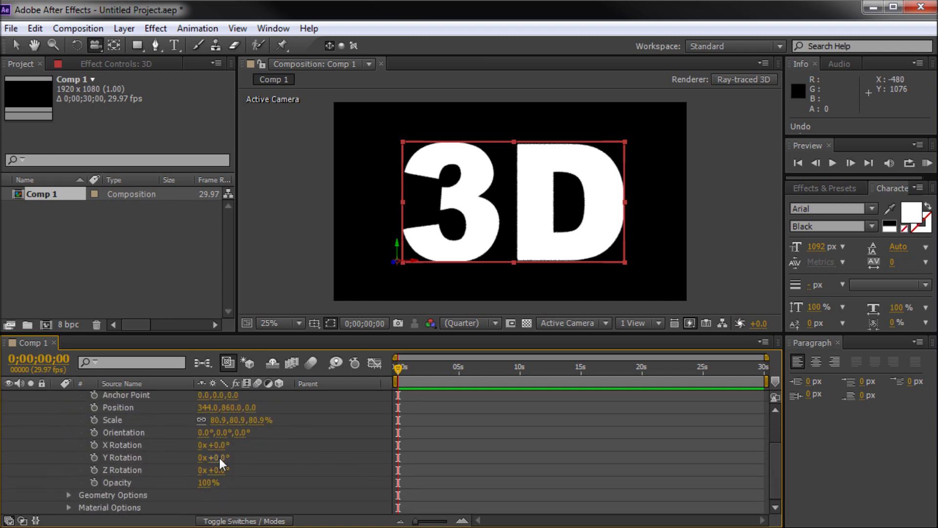
left_click_drag(219, 459, 189, 459)
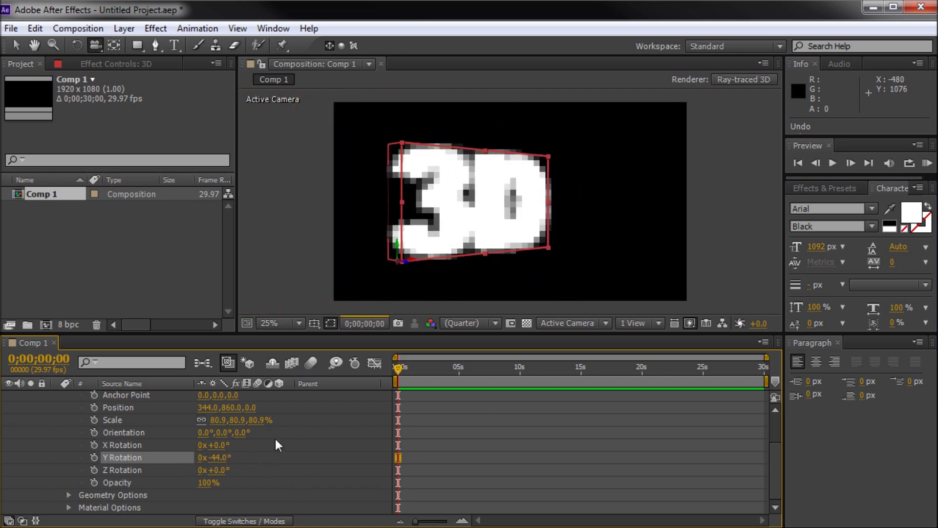
key("ctrl+z")
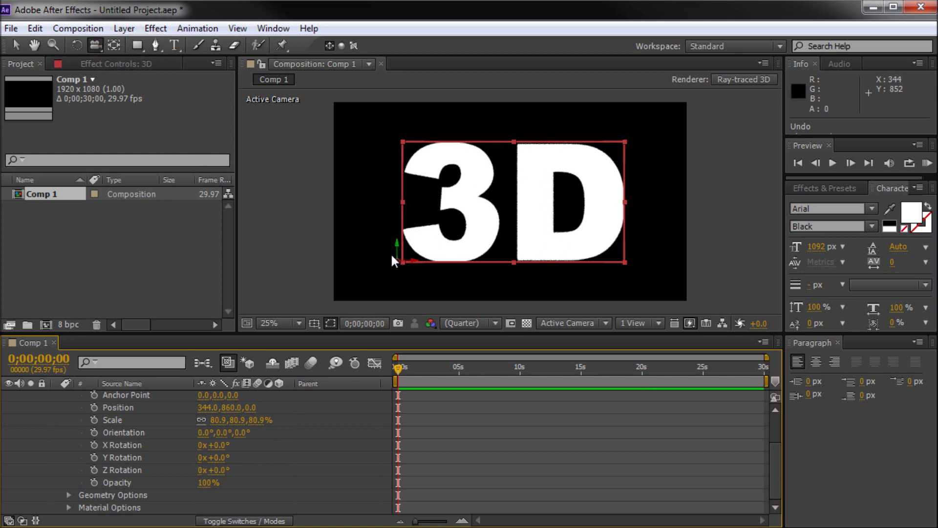
left_click(115, 43)
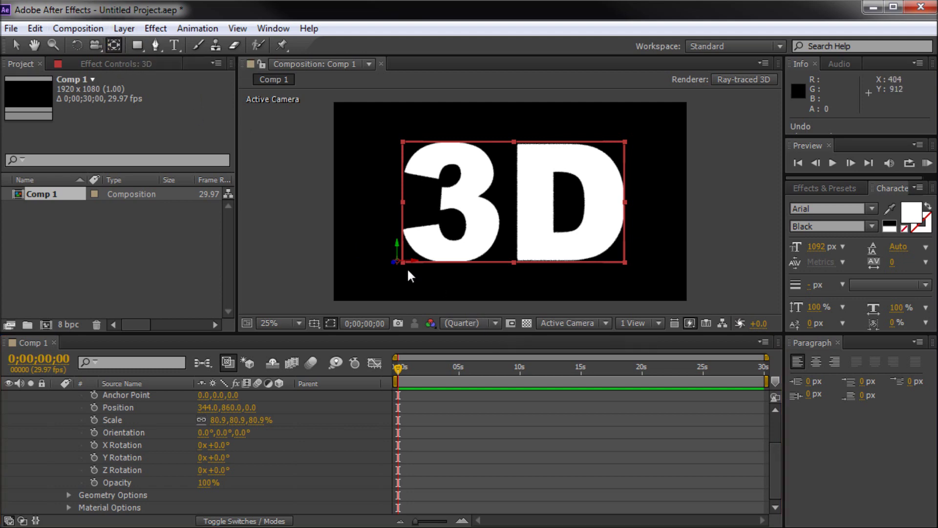
left_click_drag(400, 260, 516, 203)
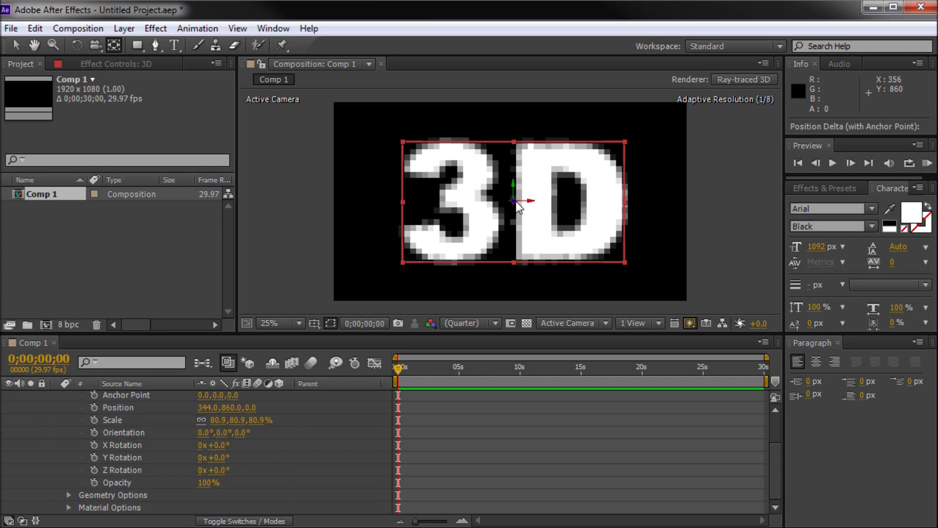
left_click_drag(517, 202, 516, 203)
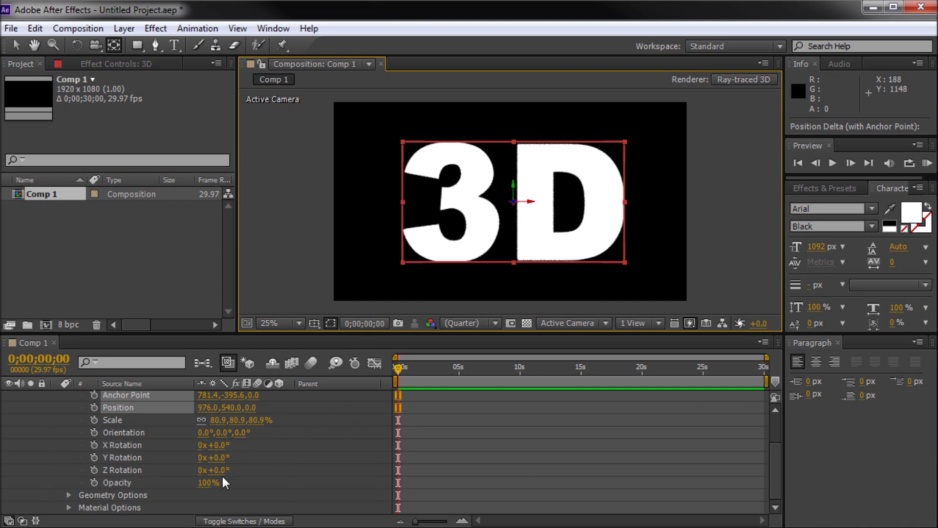
left_click_drag(216, 456, 438, 448)
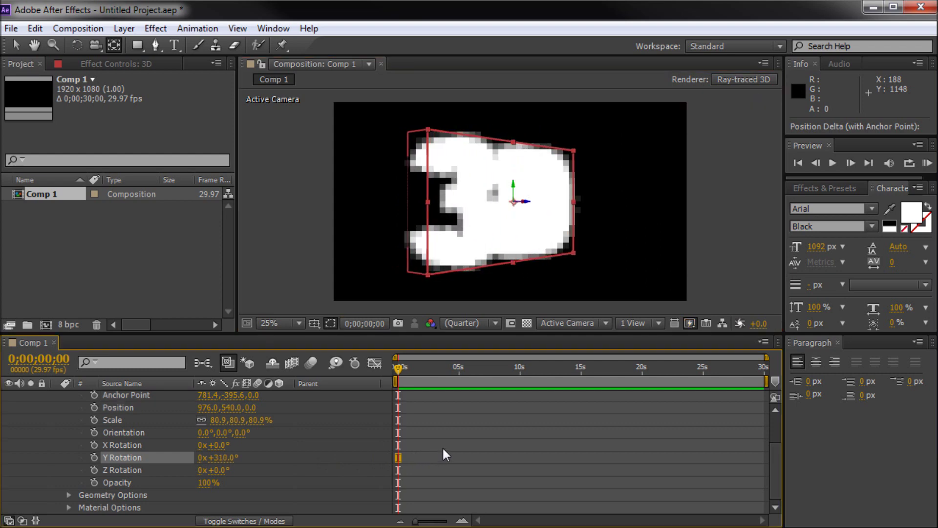
key("ctrl+z")
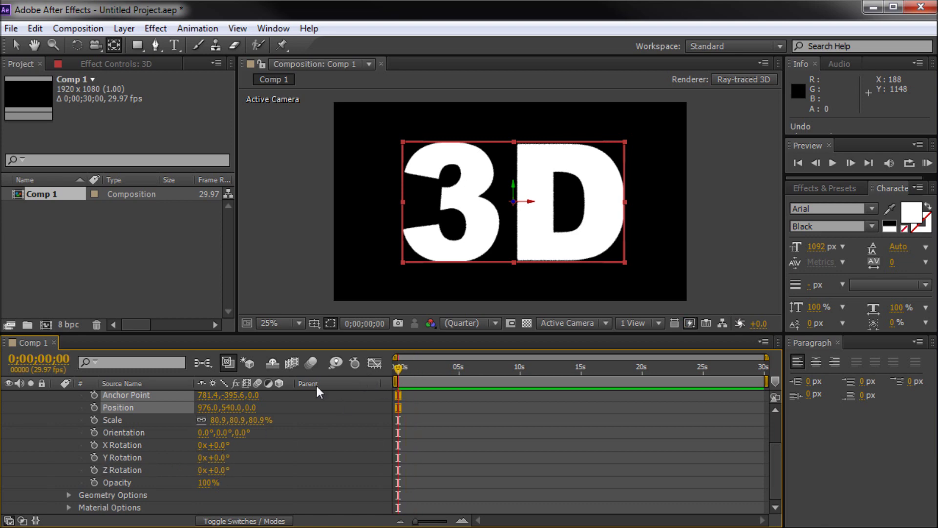
Step: Keyframe Y Rotation from 0x at 0s to 1x at 0;00;01;01 for one full spin
left_click(94, 457)
mouse_move(397, 367)
left_mouse_down()
mouse_move(462, 366)
mouse_move(412, 367)
left_mouse_up()
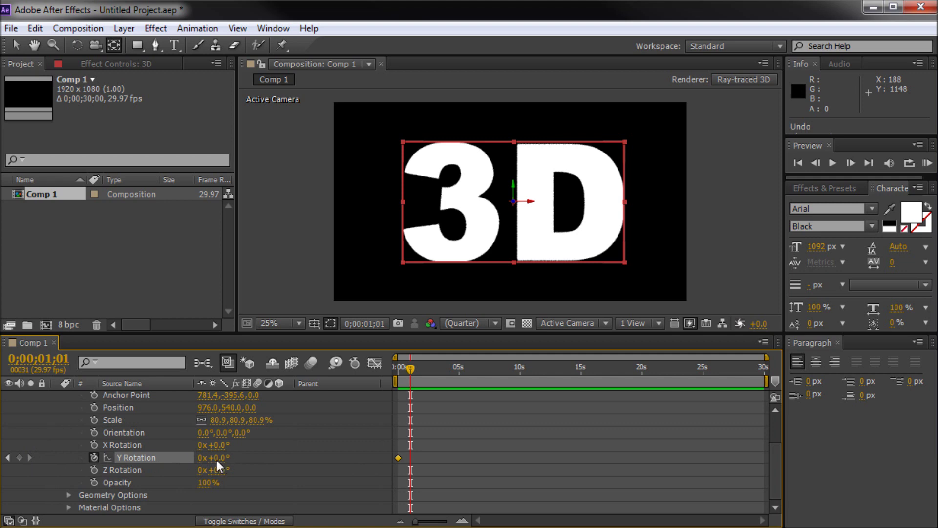
left_click(202, 456)
left_click(316, 462)
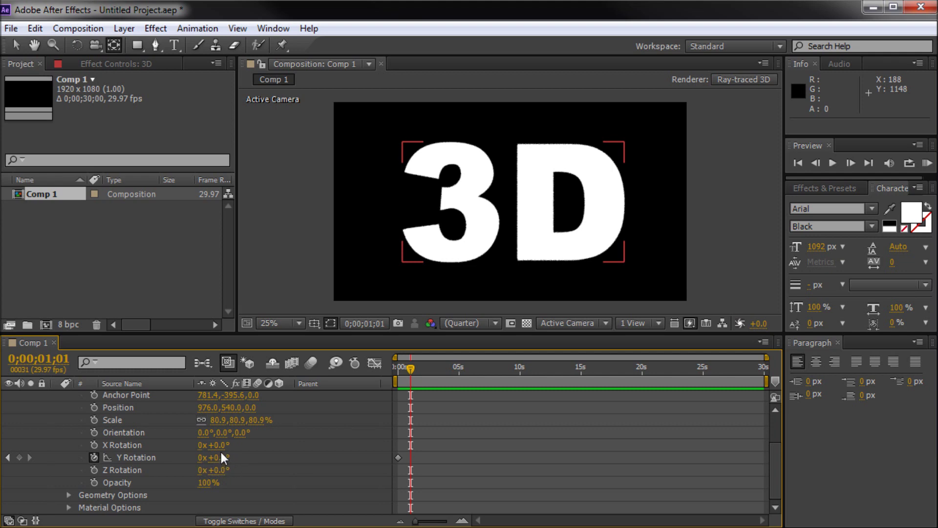
left_click_drag(226, 457, 256, 456)
key("ctrl+z")
type("1")
key("Return")
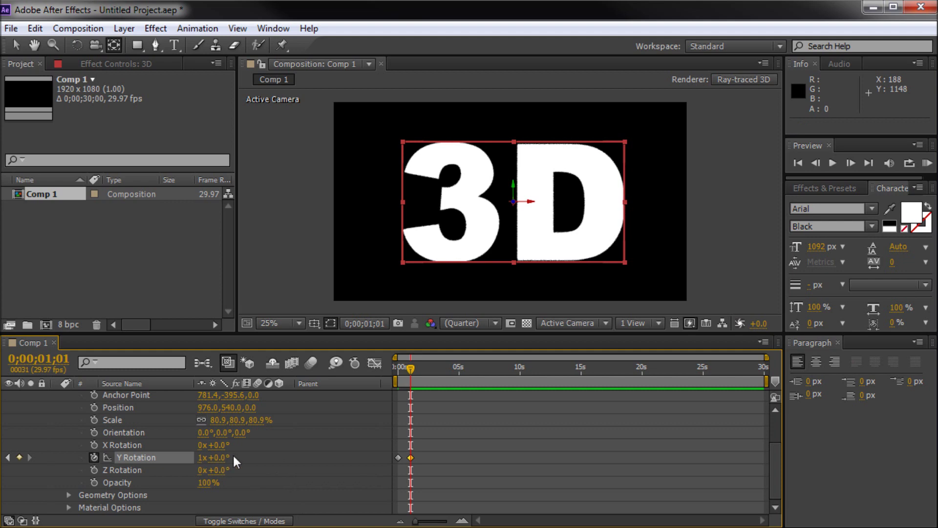
mouse_move(396, 368)
left_mouse_down()
mouse_move(387, 370)
mouse_move(406, 380)
left_mouse_up()
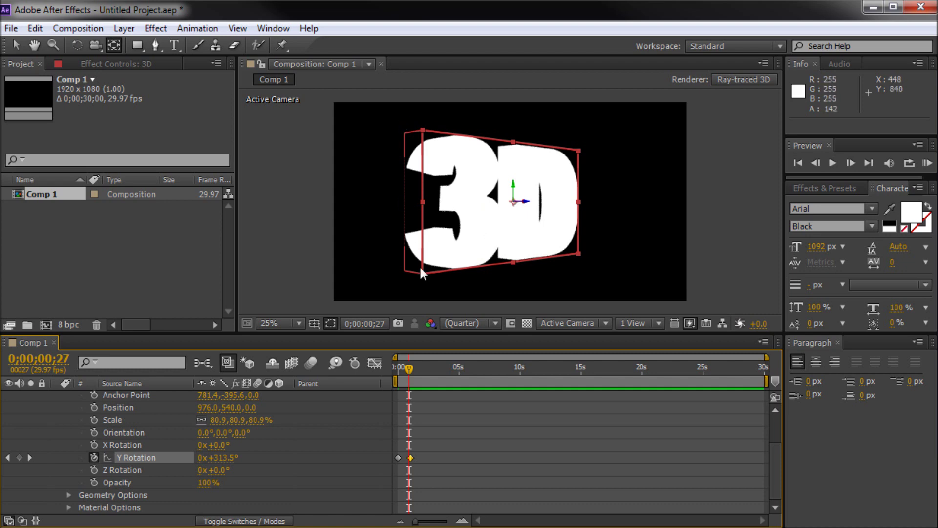
left_click(289, 227)
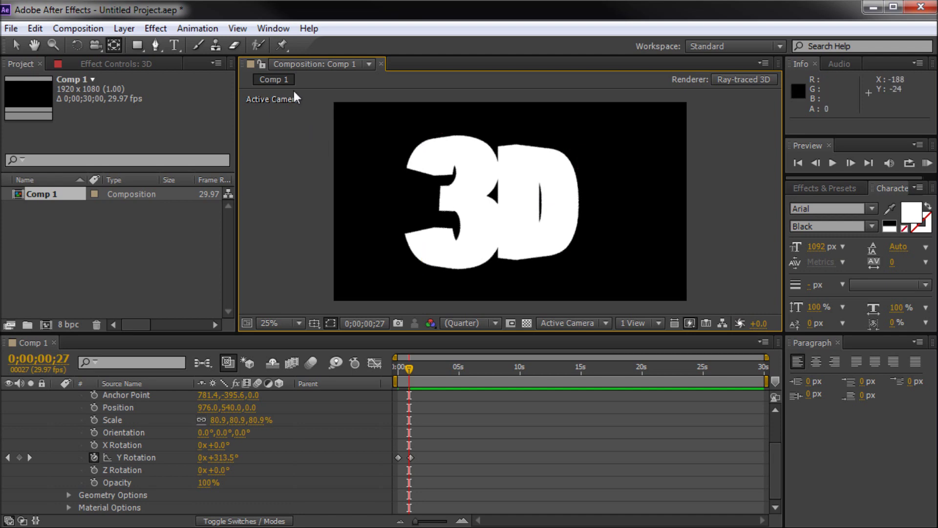
Step: Add a new light layer and move its settings dialog aside to see the text
left_click(128, 30)
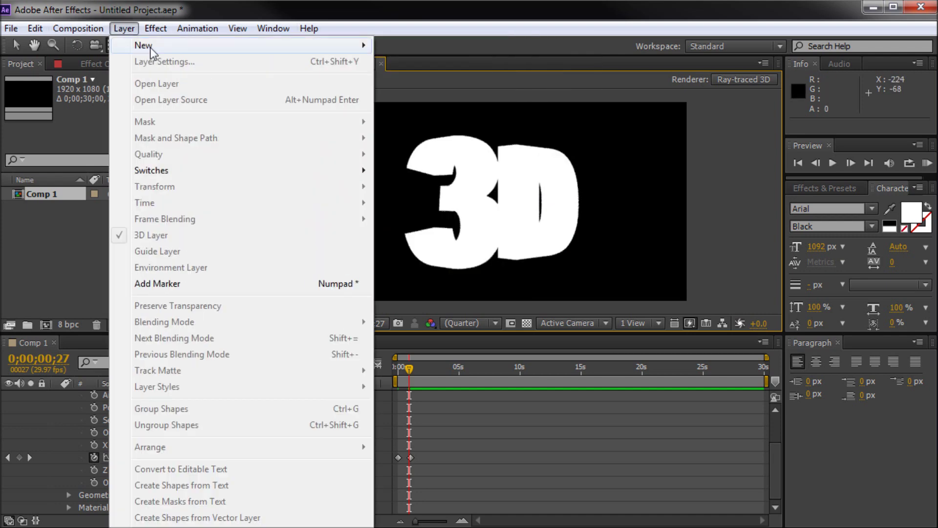
mouse_move(268, 46)
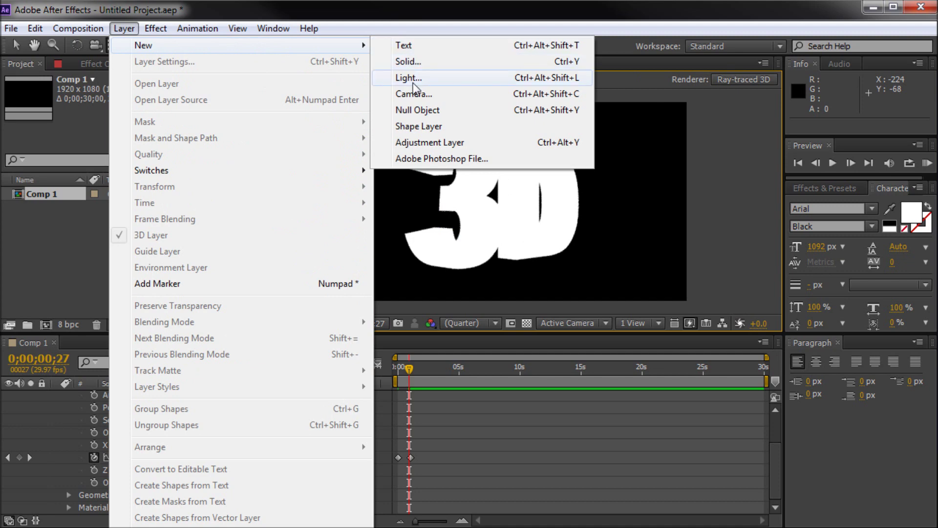
left_click(430, 78)
left_click_drag(185, 114, 411, 94)
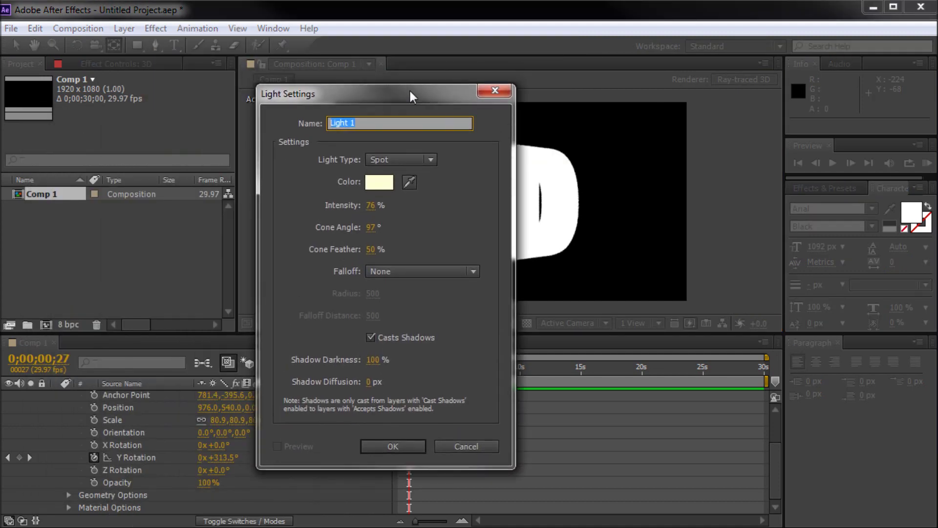
left_click_drag(353, 91, 212, 101)
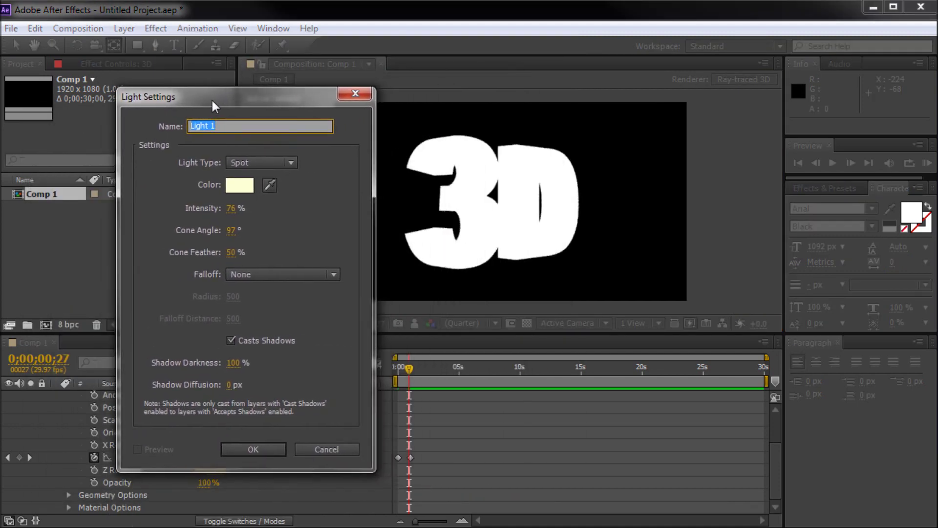
Step: Set a Spot light in pale warm yellow, 76% intensity, 97° cone, 50% feather, casting shadows
left_click(251, 161)
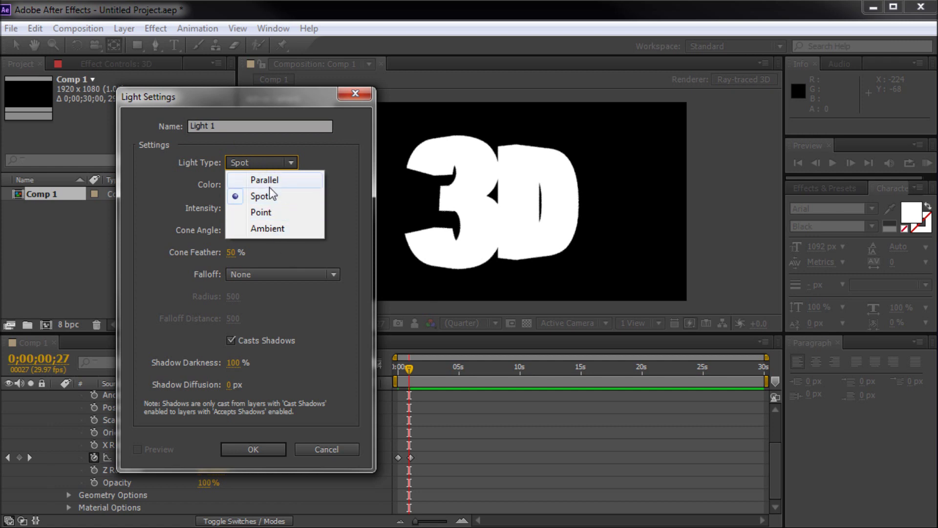
left_click(236, 195)
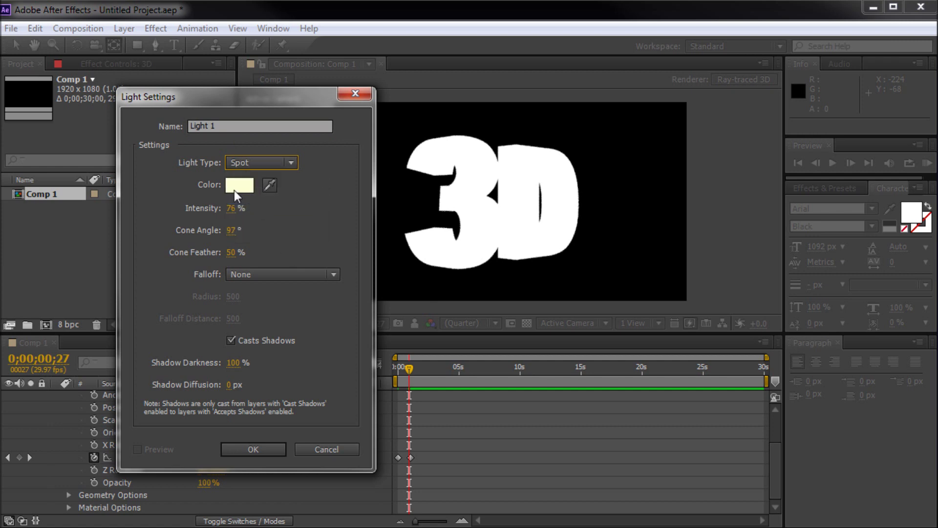
left_click(236, 186)
left_click_drag(329, 187, 323, 181)
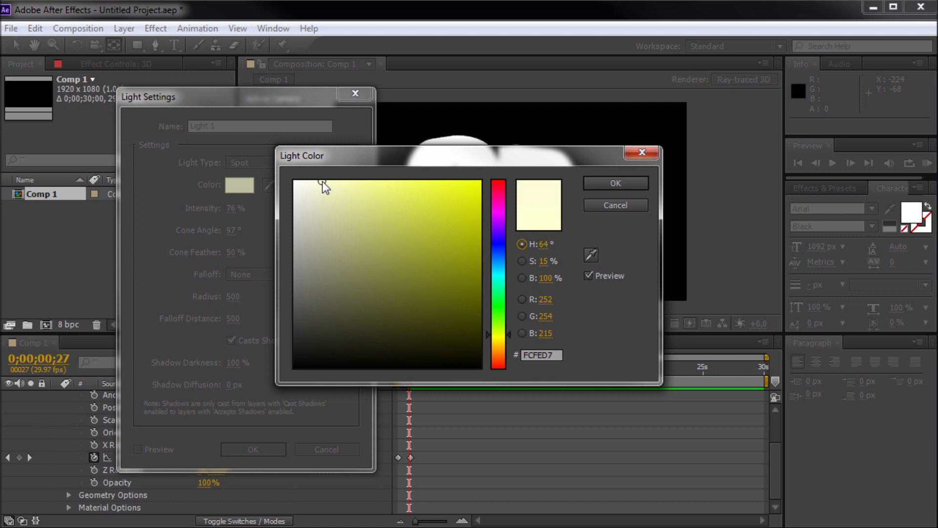
left_click(595, 183)
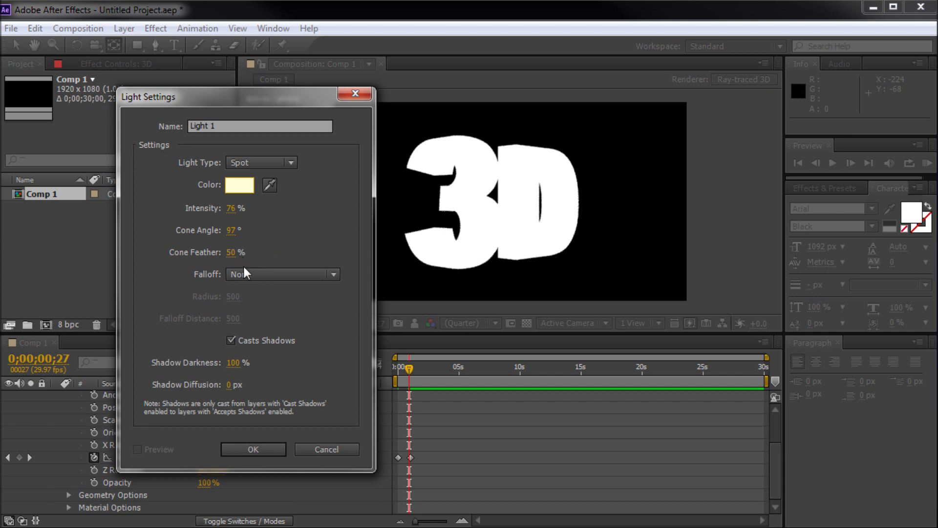
left_click(231, 341)
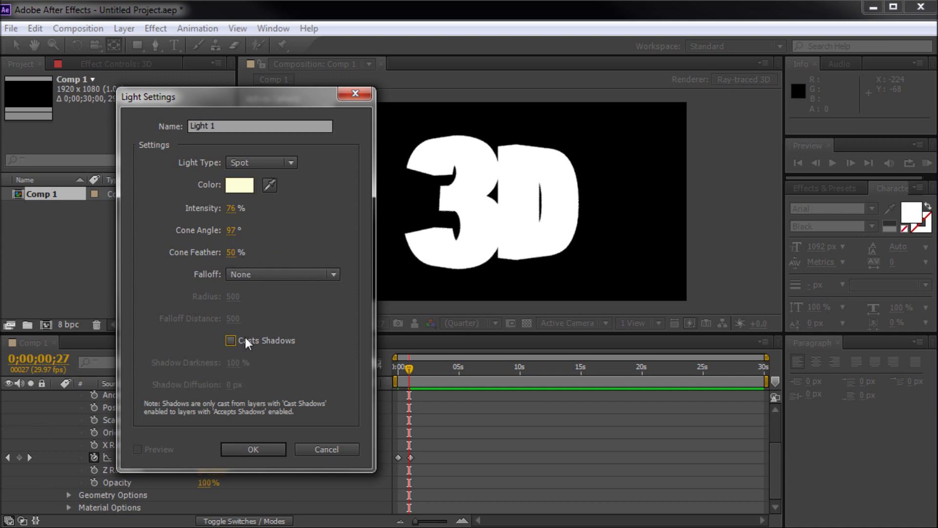
left_click(232, 338)
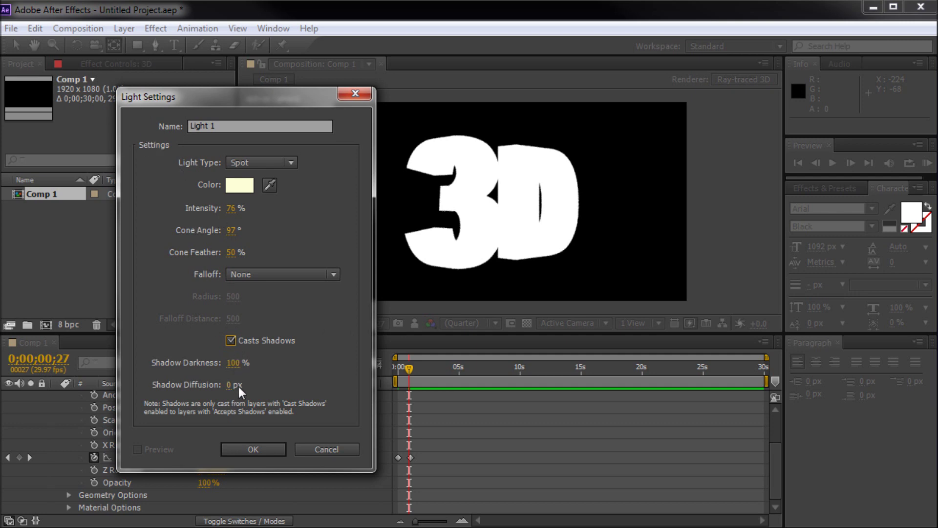
left_click(253, 450)
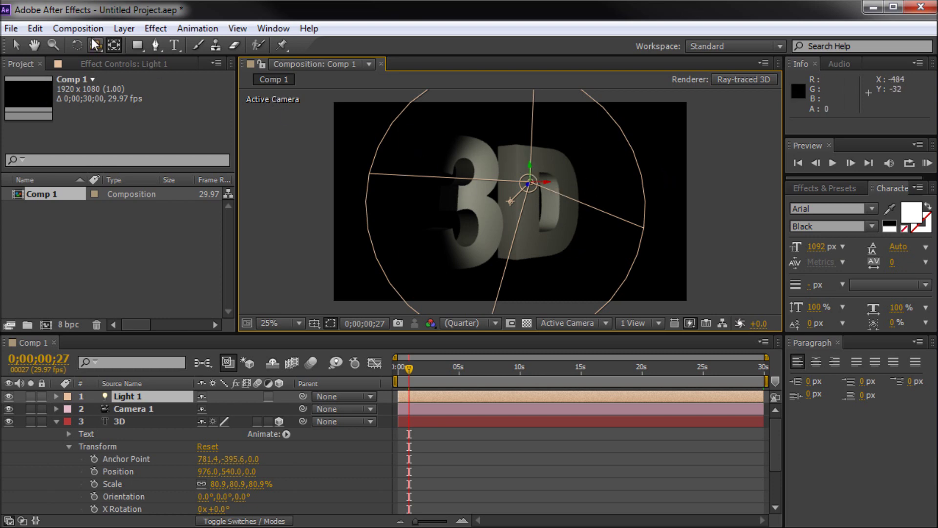
Step: Move Light 1 high to the upper right and aim its point of interest down at the text
left_click(114, 45)
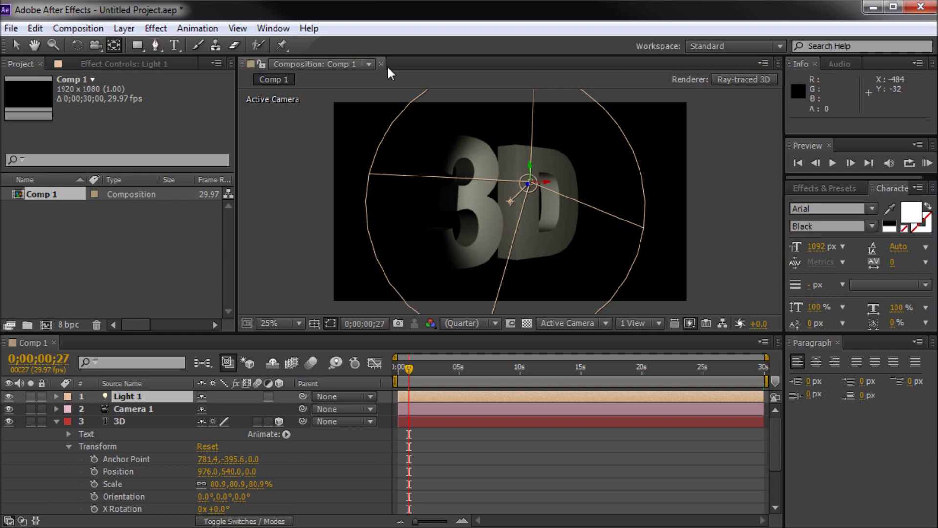
left_click(19, 47)
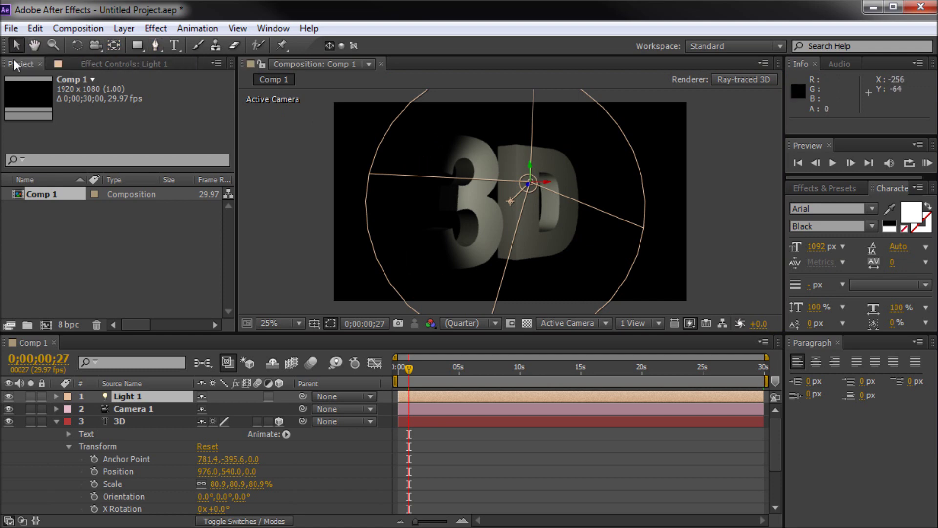
left_click_drag(547, 182, 692, 125)
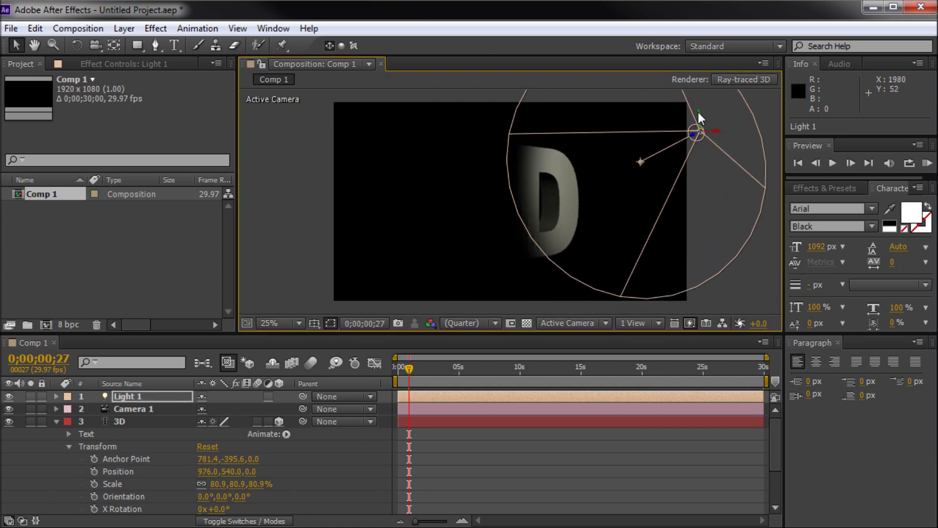
mouse_move(696, 114)
left_mouse_down()
mouse_move(695, 126)
mouse_move(700, 114)
left_mouse_up()
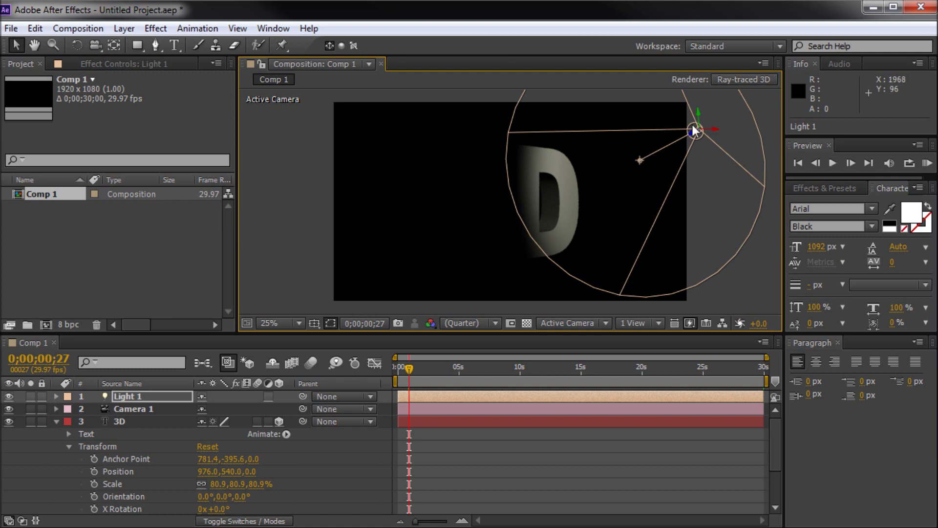
left_click_drag(699, 113, 699, 105)
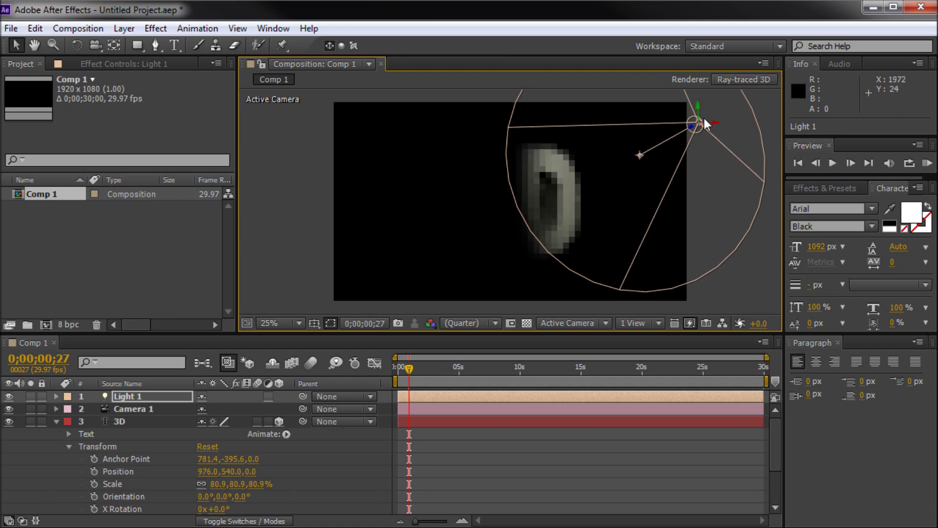
left_click_drag(639, 156, 509, 197)
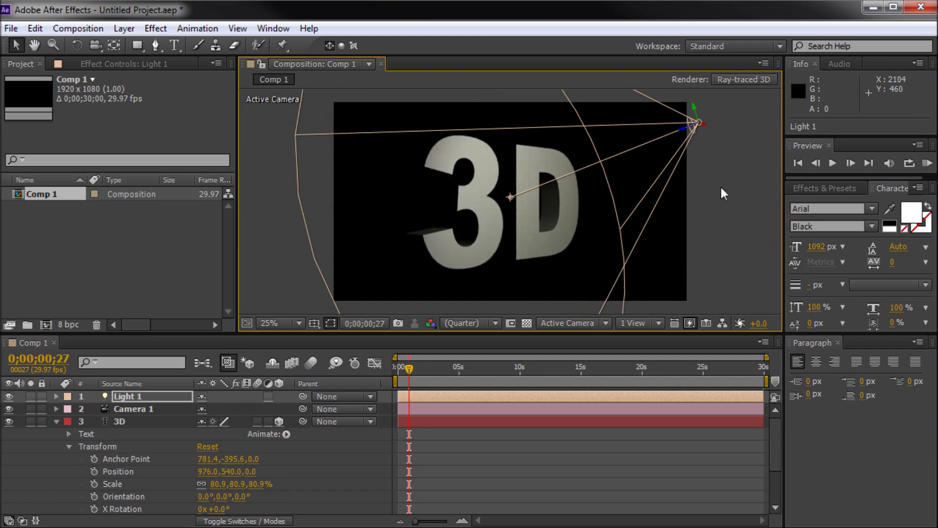
mouse_move(407, 369)
left_mouse_down()
mouse_move(398, 374)
mouse_move(407, 374)
left_mouse_up()
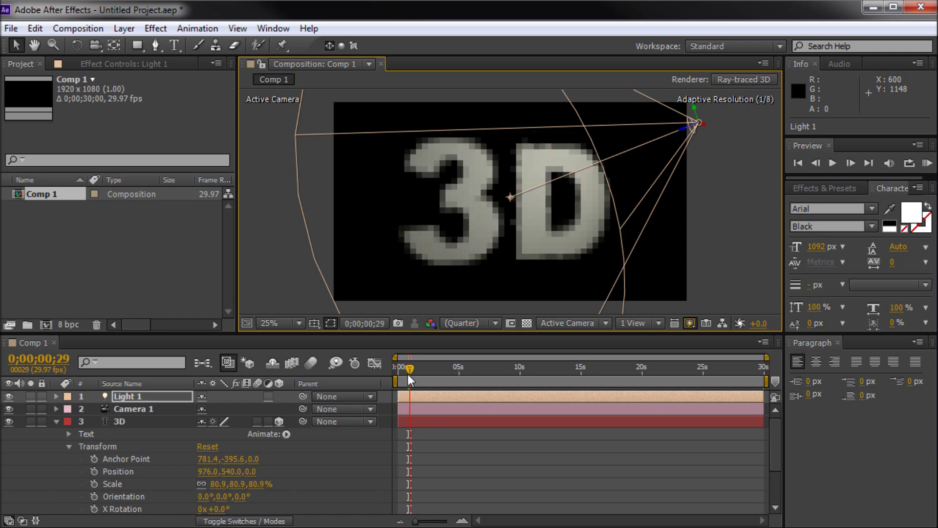
left_click(312, 235)
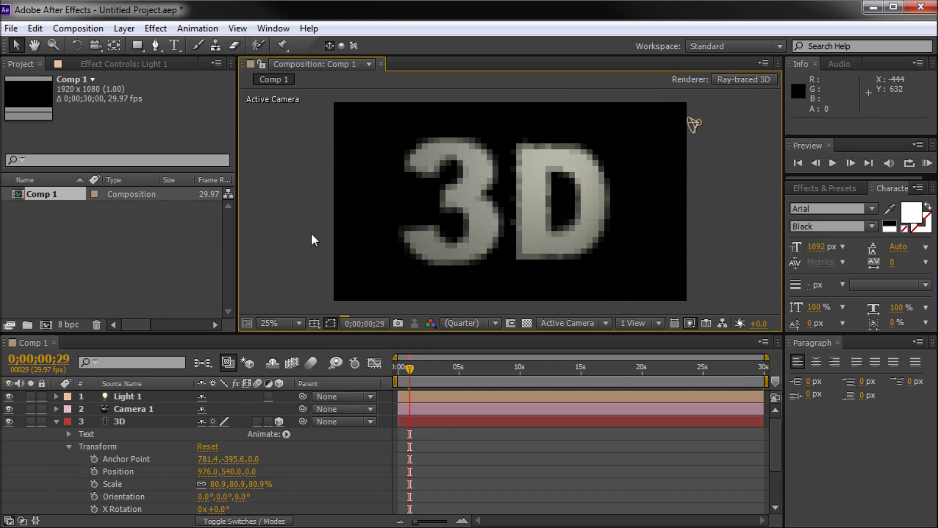
left_click(461, 328)
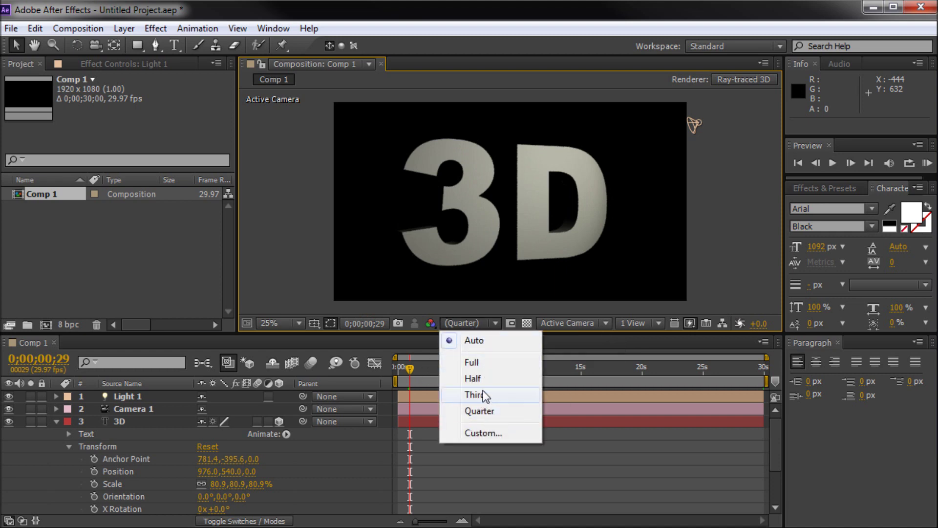
left_click(725, 211)
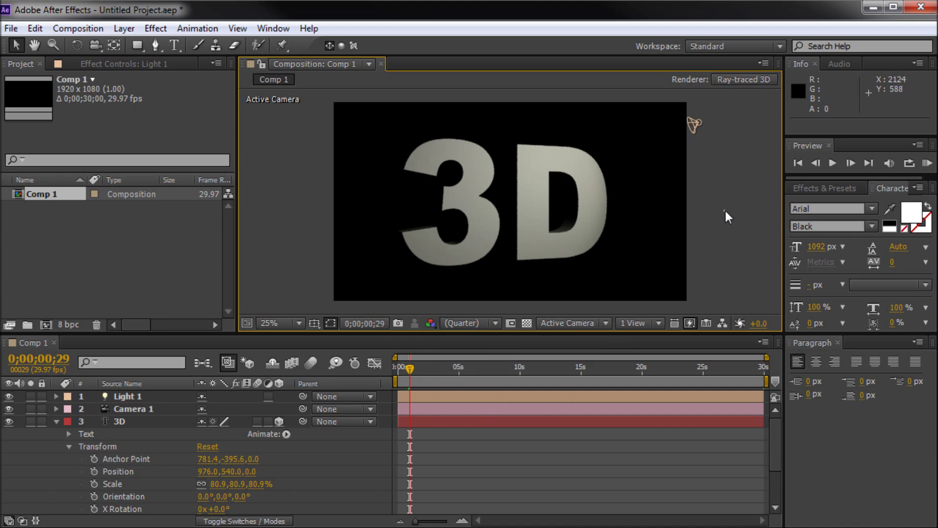
mouse_move(409, 367)
left_mouse_down()
mouse_move(391, 368)
mouse_move(409, 368)
left_mouse_up()
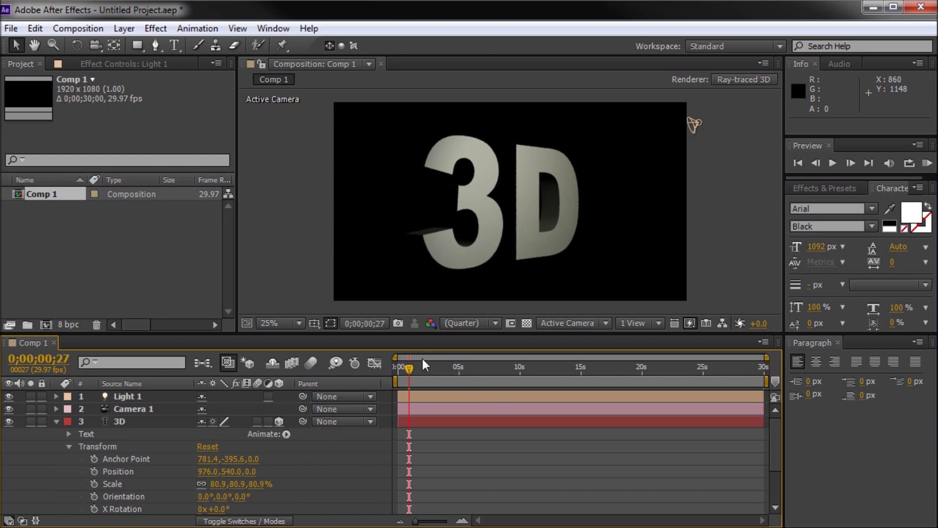
left_click_drag(408, 367, 409, 370)
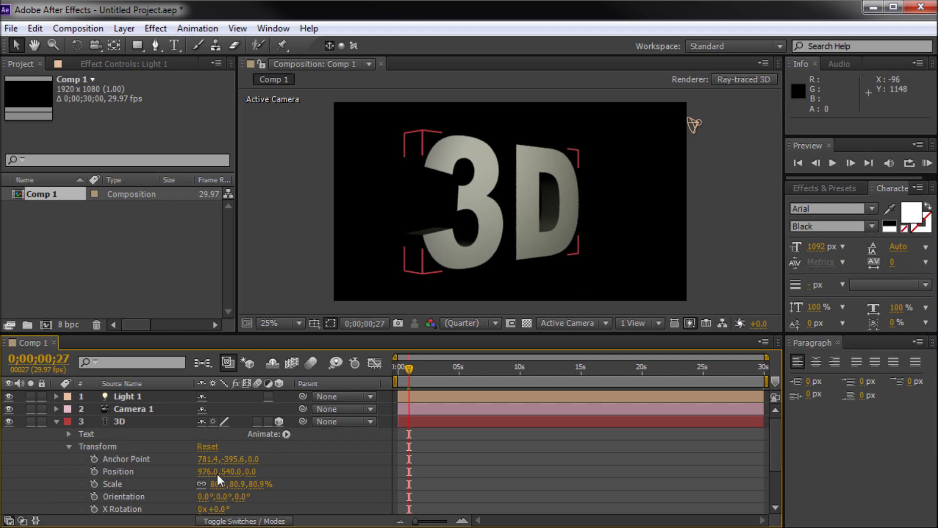
Step: Give the text an Angular bevel and raise Bevel Depth from 2 to 10
scroll(189, 441, "down", 1)
scroll(73, 443, "up", 1)
left_click(68, 447)
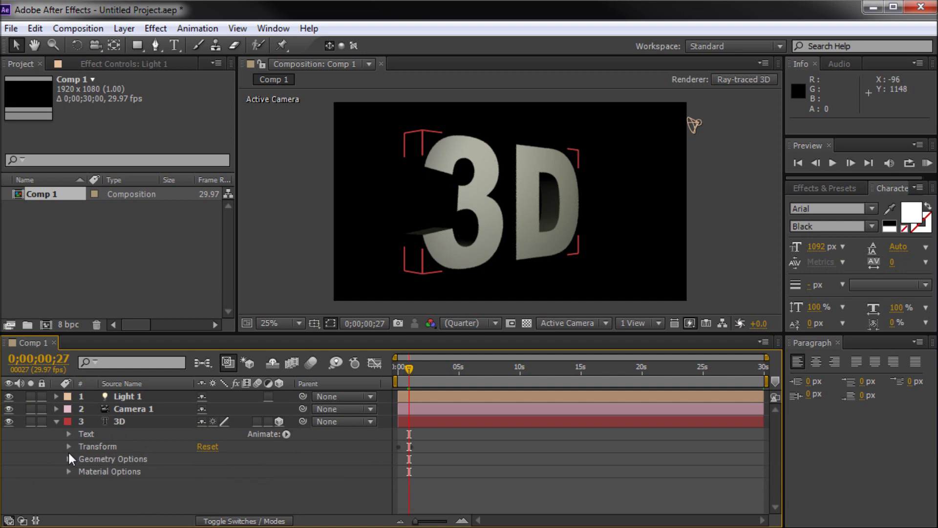
left_click(69, 459)
scroll(199, 455, "down", 1)
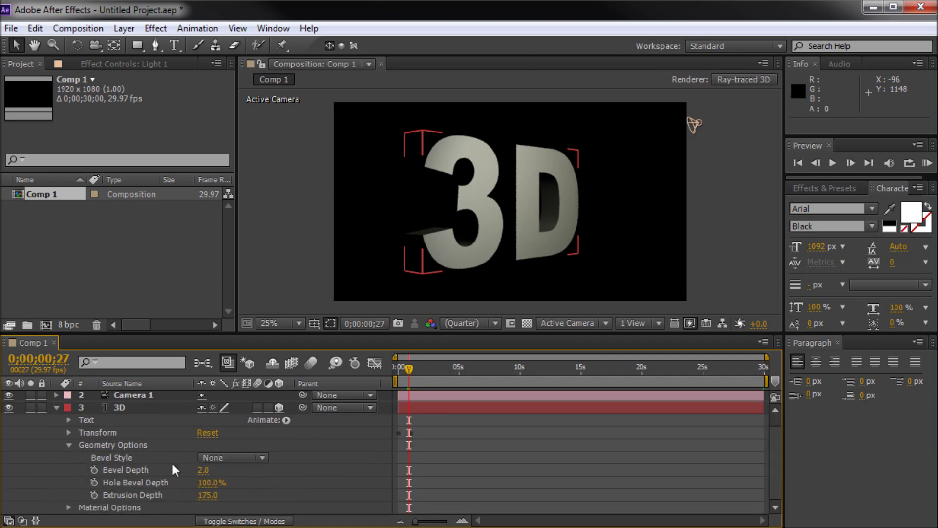
left_click(233, 458)
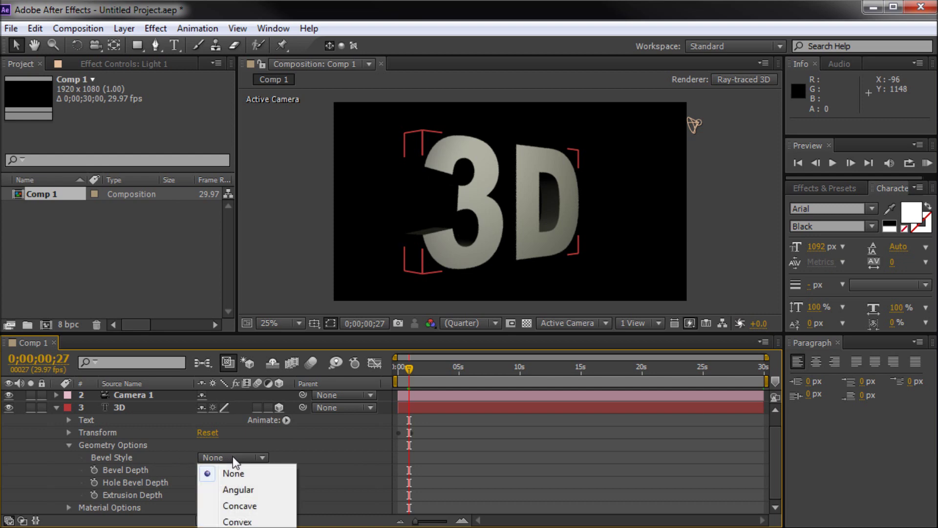
left_click(238, 491)
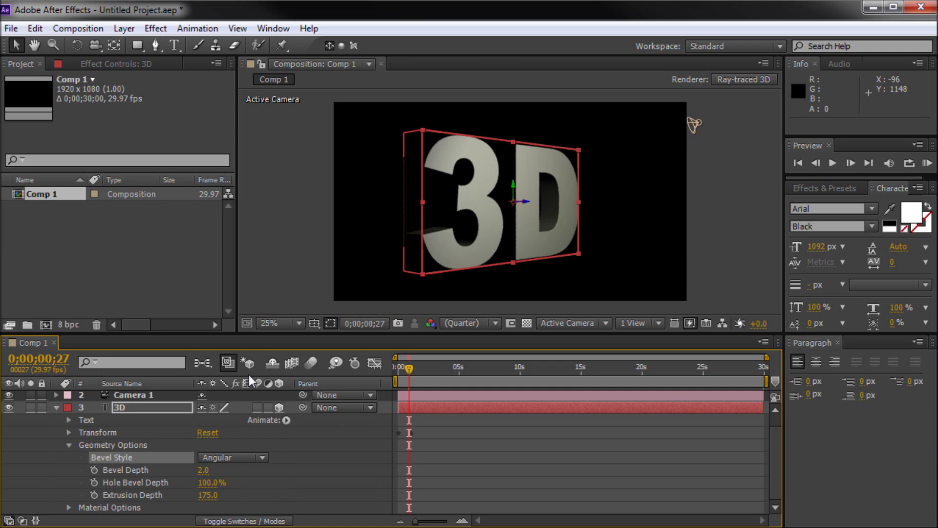
left_click_drag(202, 470, 523, 458)
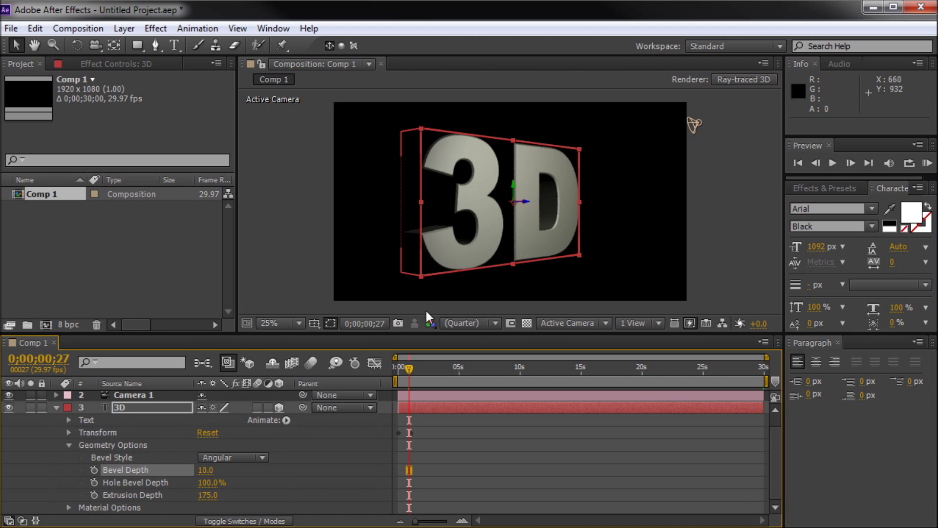
Step: Collapse Geometry Options and expand the text layer's Material Options
left_click(68, 445)
key("ctrl+alt+shift+l")
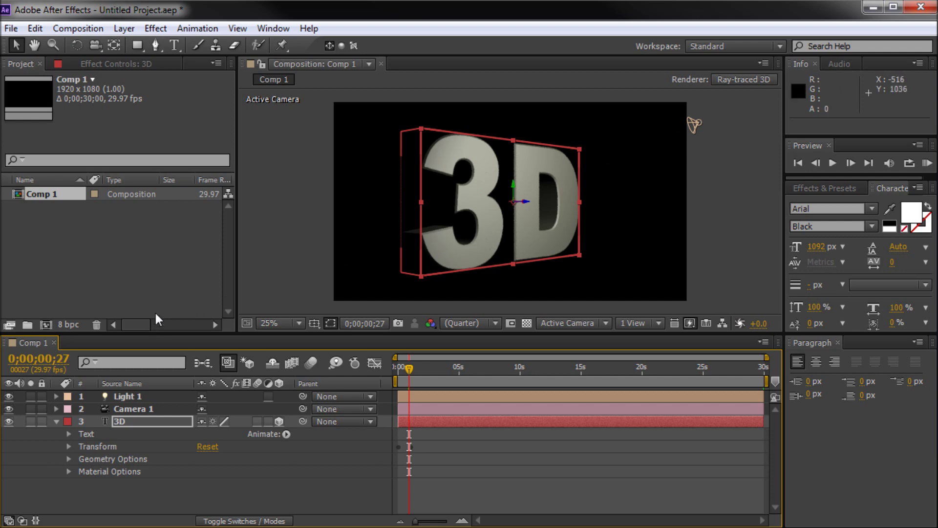
left_click(69, 471)
scroll(100, 411, "down", 4)
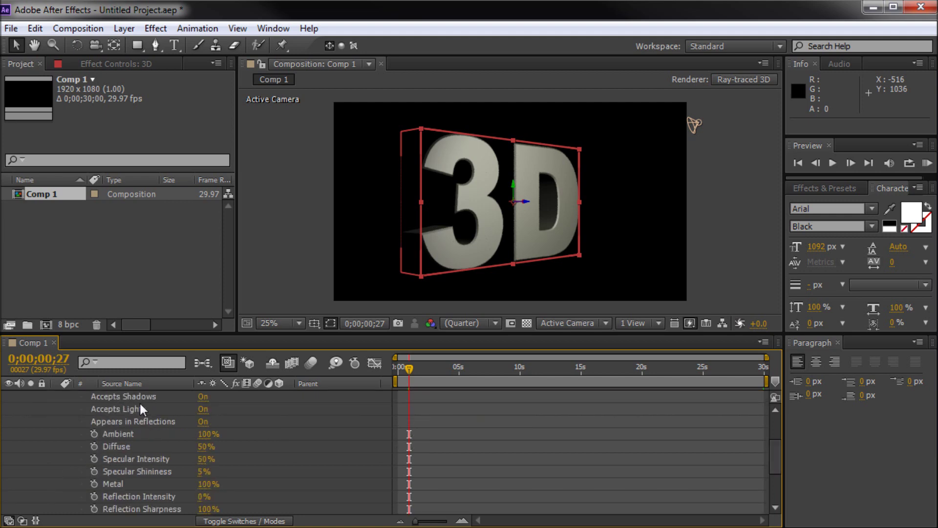
Step: Switch Casts Shadows from Off to On in the 3D text's Material Options
scroll(164, 405, "up", 4)
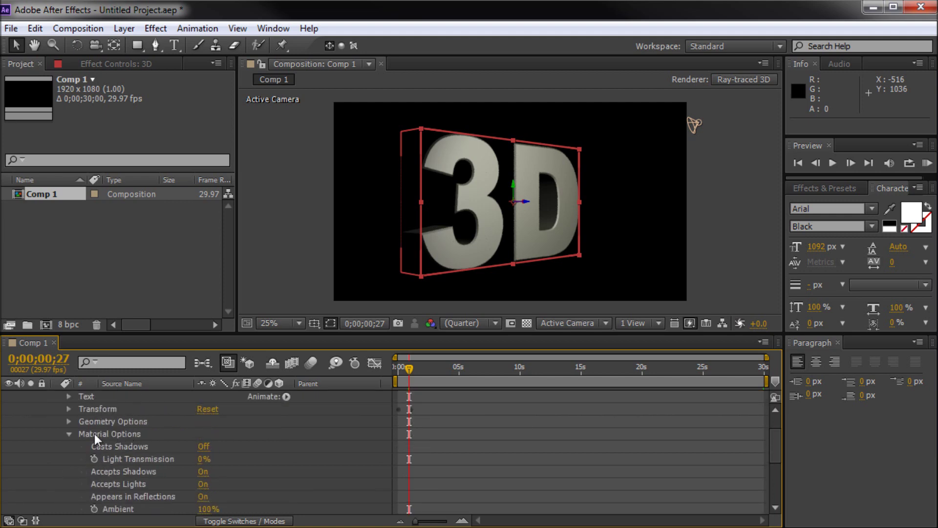
left_click(91, 434)
scroll(128, 438, "down", 2)
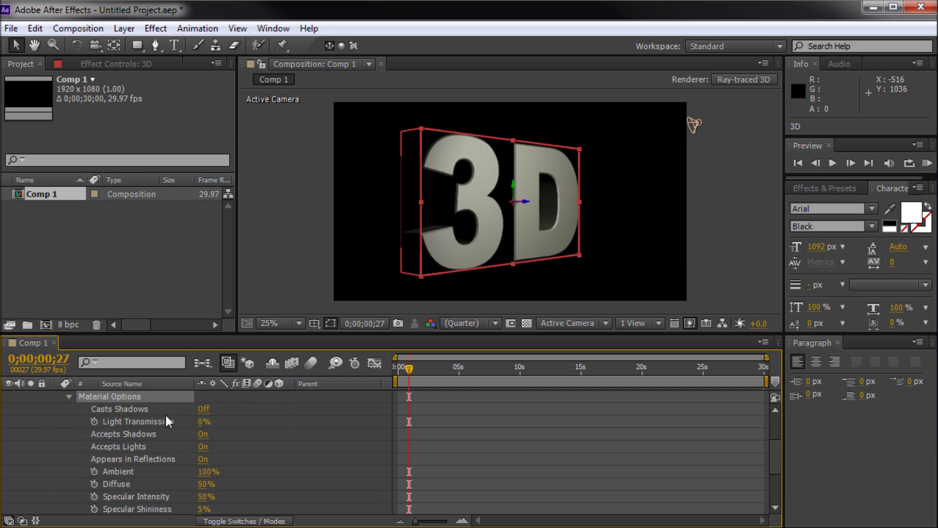
left_click(206, 410)
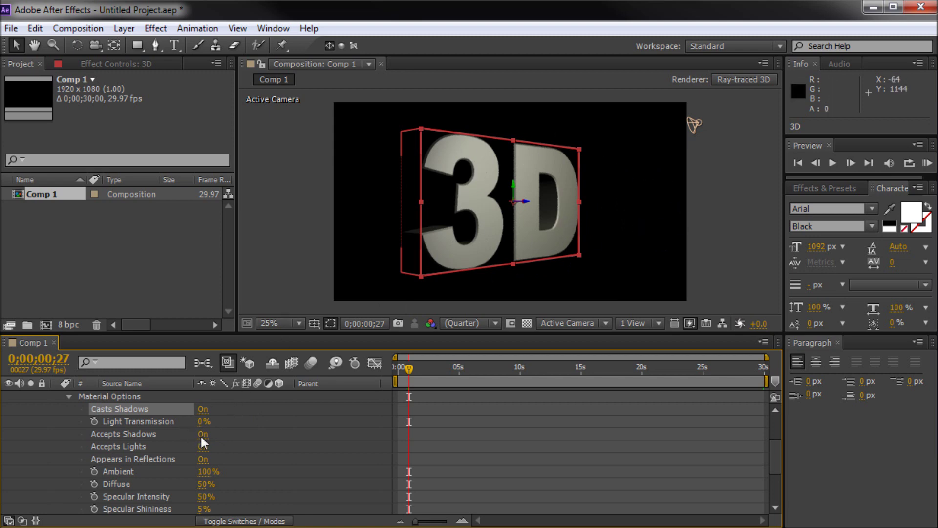
scroll(165, 459, "down", 1)
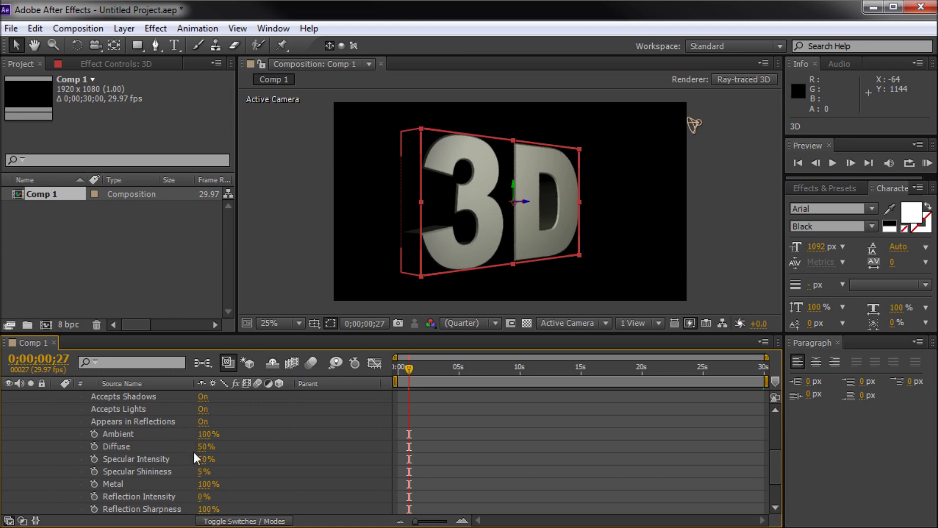
Step: Raise Specular Intensity to 92%, set Specular Shininess to 3%, and scrub Metal down toward 1%
left_click_drag(202, 459, 234, 467)
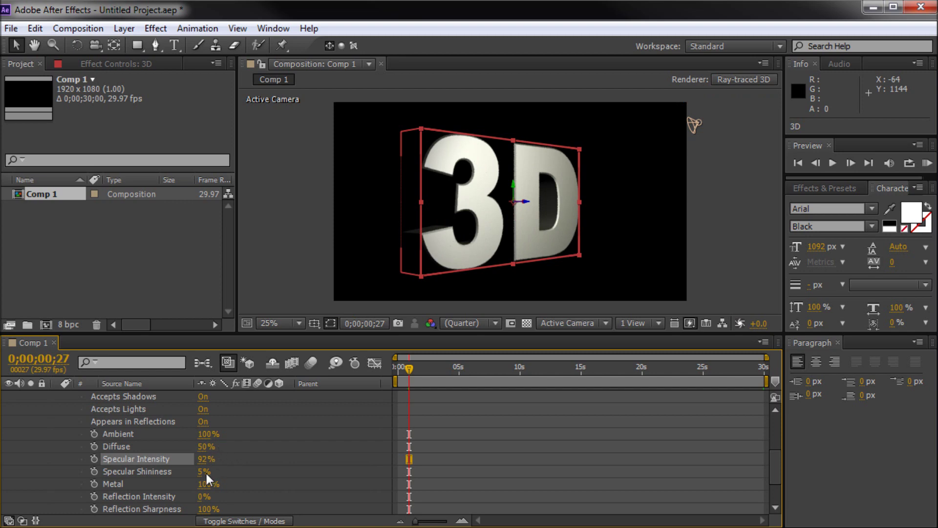
left_click(137, 471)
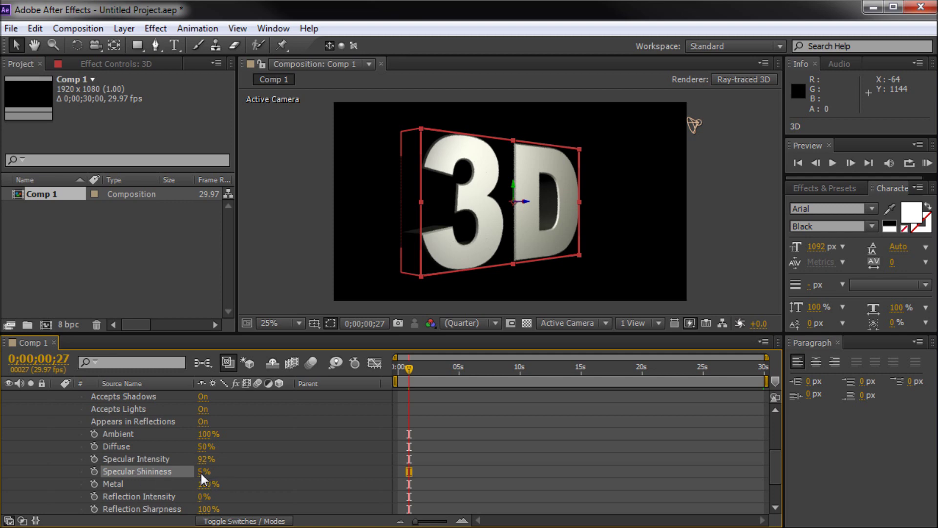
mouse_move(201, 471)
left_mouse_down()
mouse_move(213, 473)
mouse_move(199, 480)
left_mouse_up()
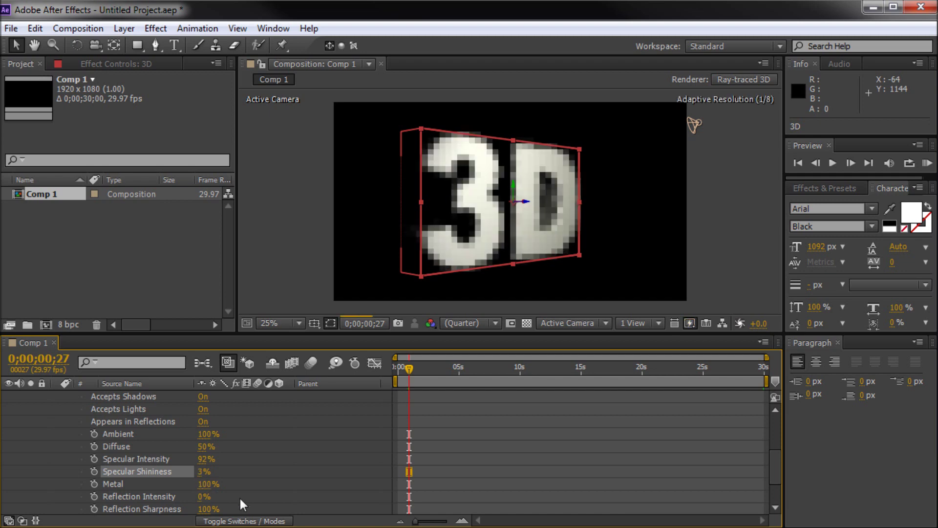
scroll(187, 466, "down", 1)
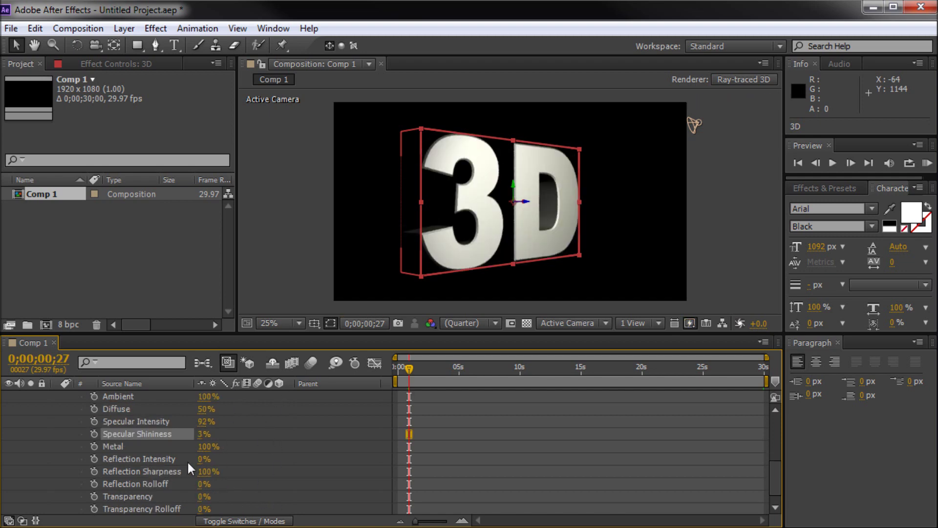
left_click_drag(208, 444, 48, 433)
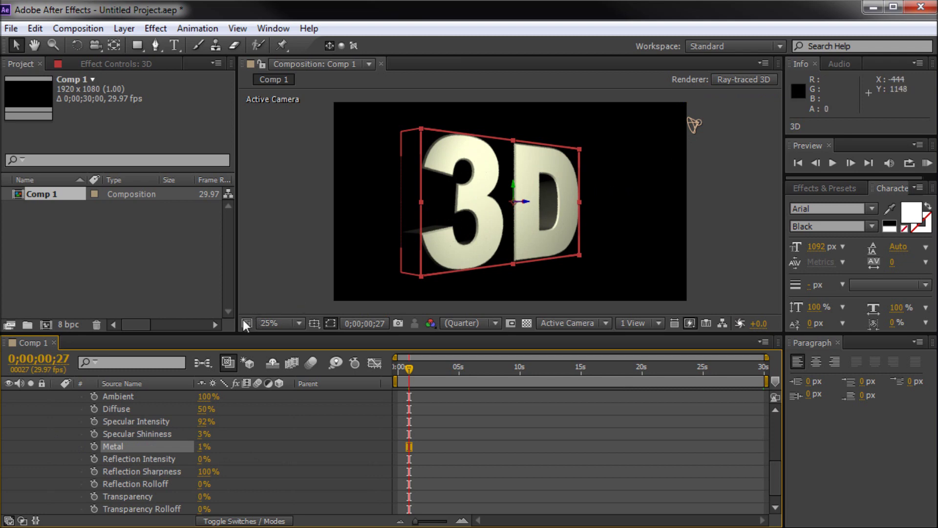
Step: Set Metal back to 100% and Reflection Intensity to about 10%
left_click_drag(200, 448, 346, 443)
scroll(212, 439, "down", 1)
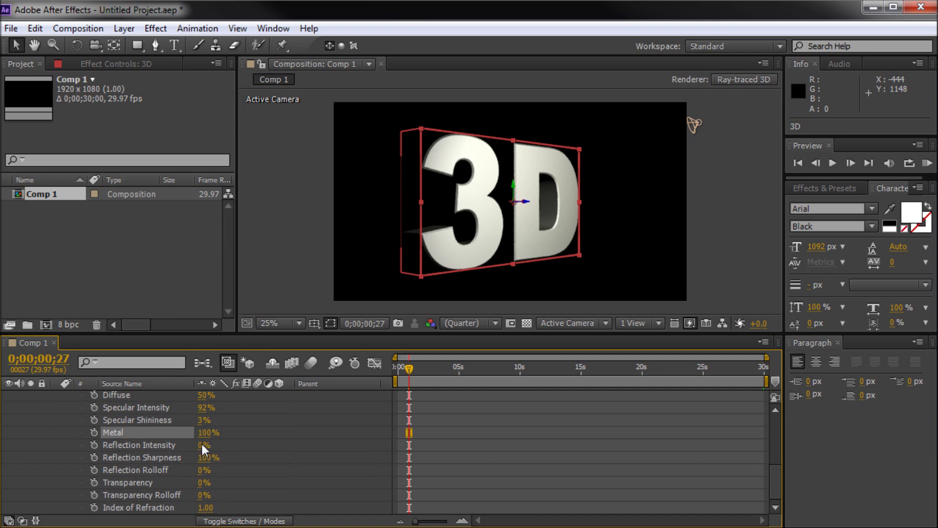
left_click_drag(203, 444, 206, 445)
mouse_move(210, 444)
left_mouse_down()
mouse_move(250, 441)
mouse_move(210, 444)
mouse_move(225, 442)
left_mouse_up()
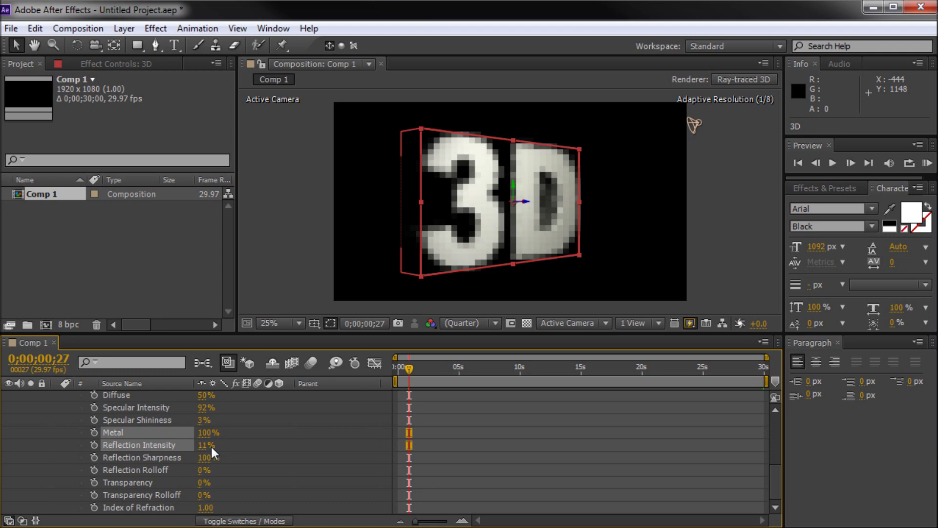
left_click_drag(210, 447, 210, 446)
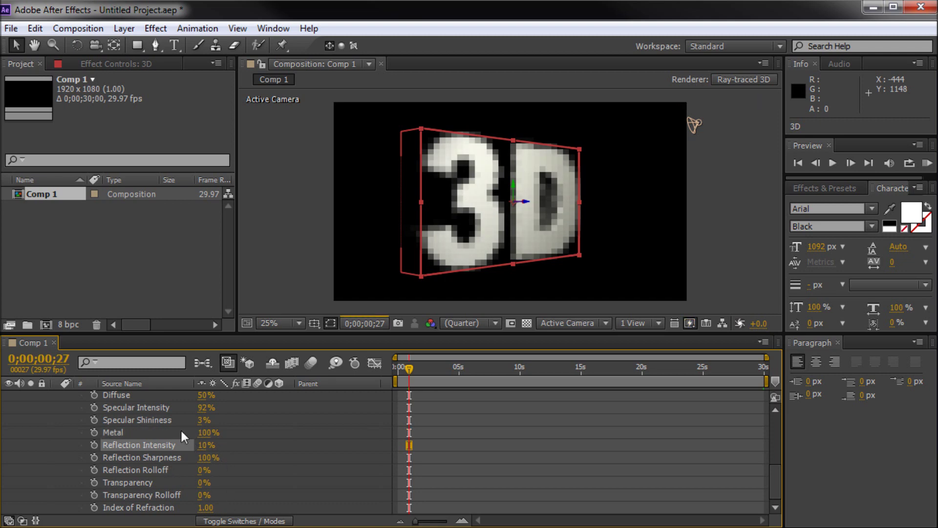
left_click(160, 460)
left_click(147, 482)
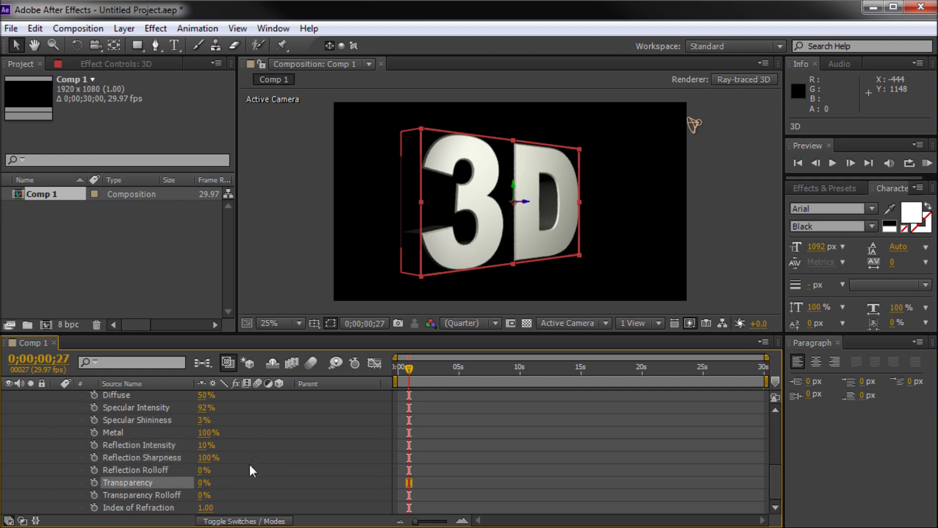
scroll(248, 462, "up", 3)
Step: Deselect the layer, move back in time, and set the viewer resolution to Full
left_click(734, 174)
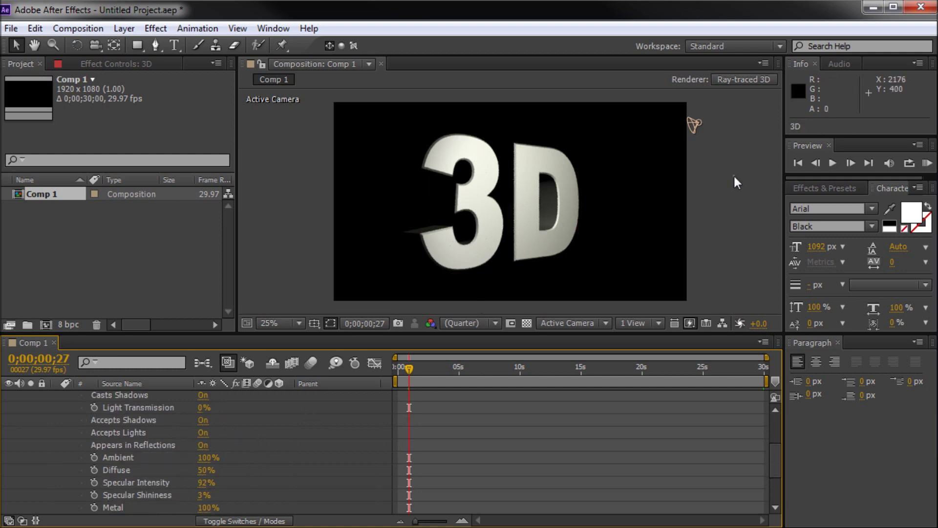
mouse_move(407, 369)
left_mouse_down()
mouse_move(394, 371)
mouse_move(406, 369)
left_mouse_up()
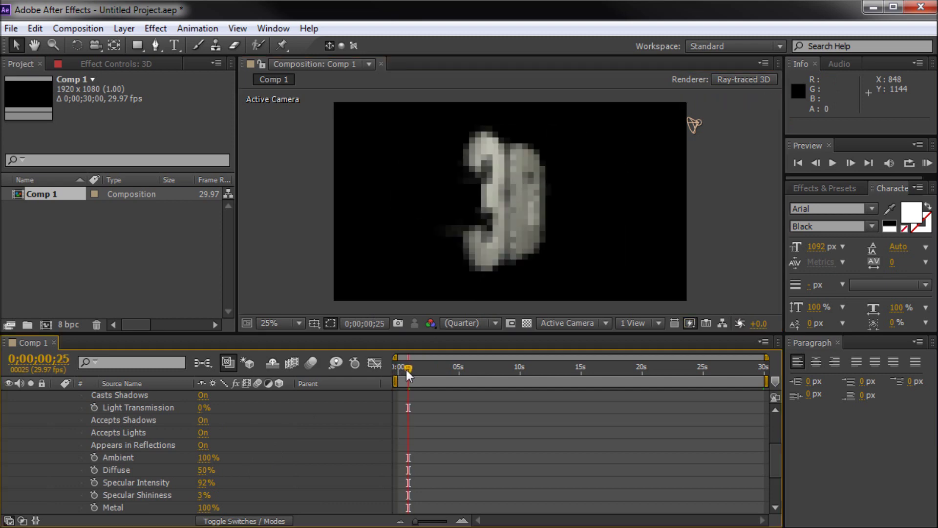
left_click(474, 325)
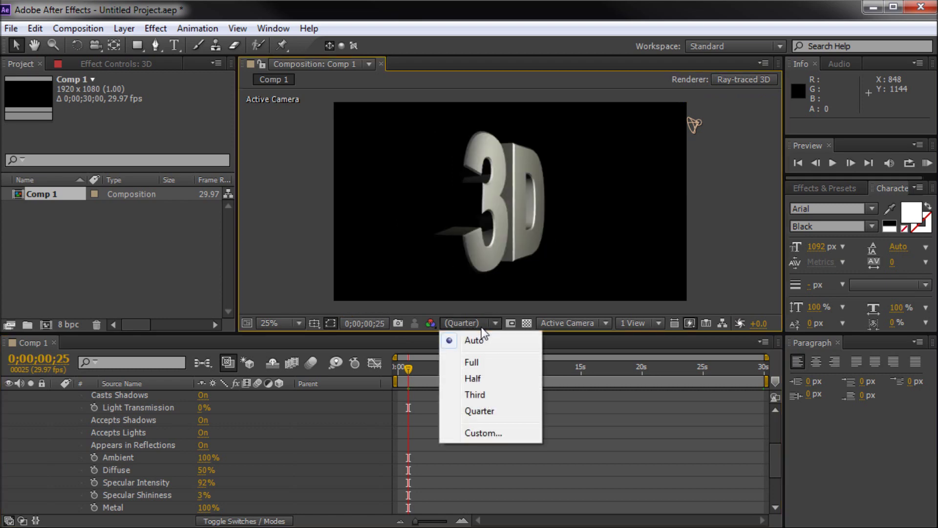
left_click(479, 361)
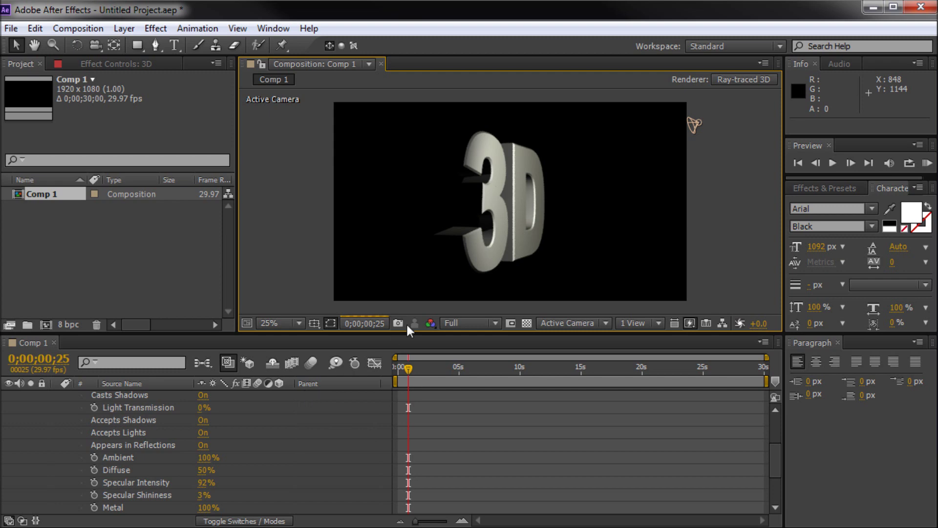
Step: Reselect the 3D text layer in the timeline
scroll(406, 323, "up", 3)
scroll(429, 363, "down", 5)
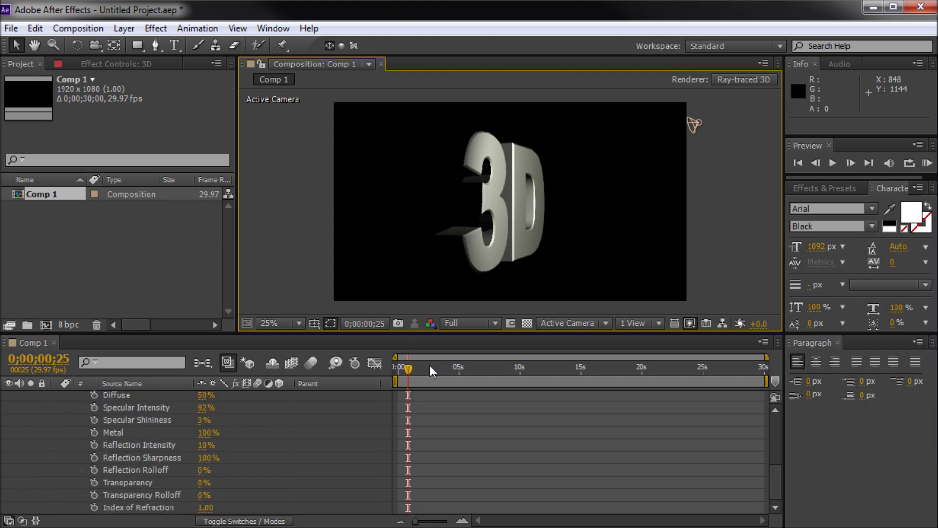
scroll(456, 419, "up", 5)
left_click(456, 419)
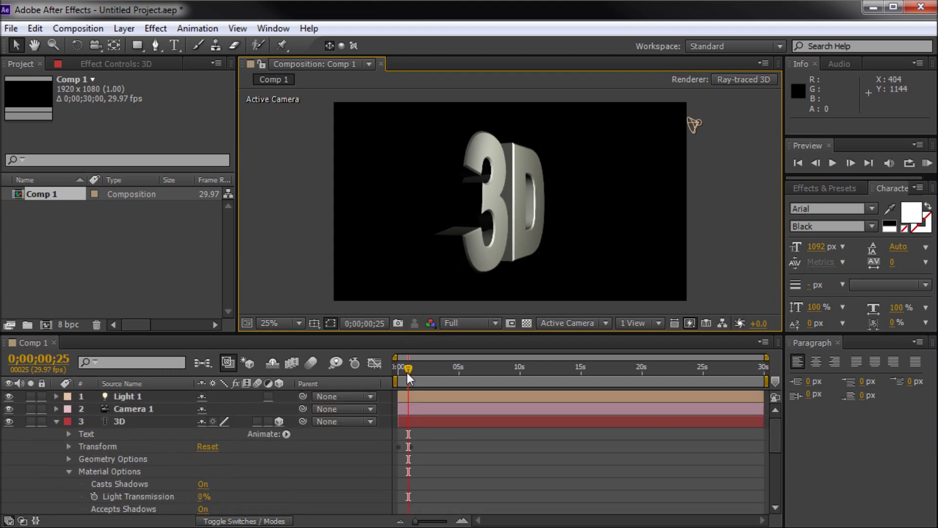
Step: Step the time indicator back to frame 18 and re-enable viewer refresh with Caps Lock
left_click_drag(408, 367, 406, 369)
key("Caps_Lock")
key("Caps_Lock")
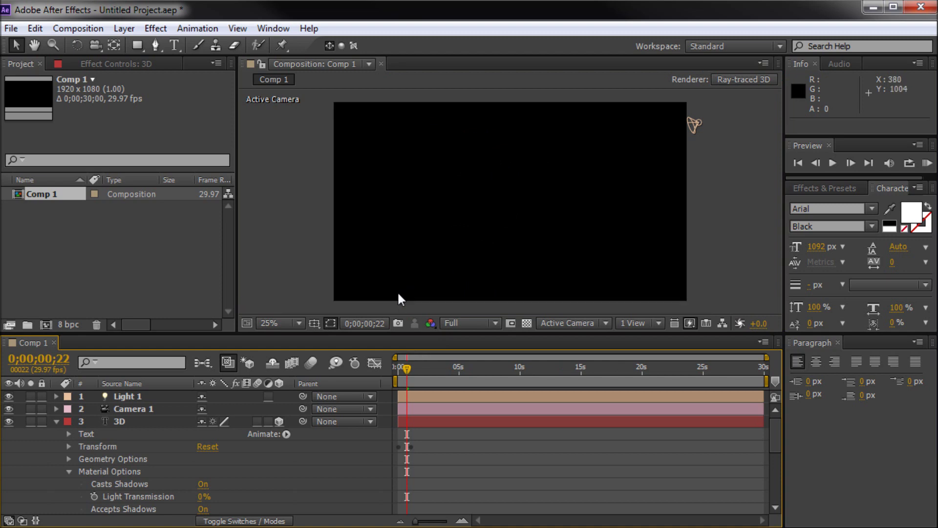
left_click_drag(408, 368, 406, 368)
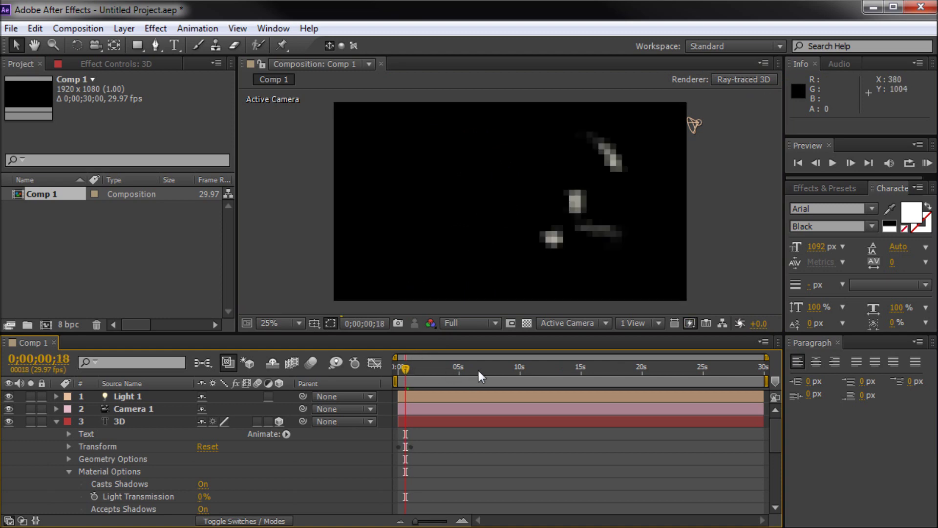
key("Caps_Lock")
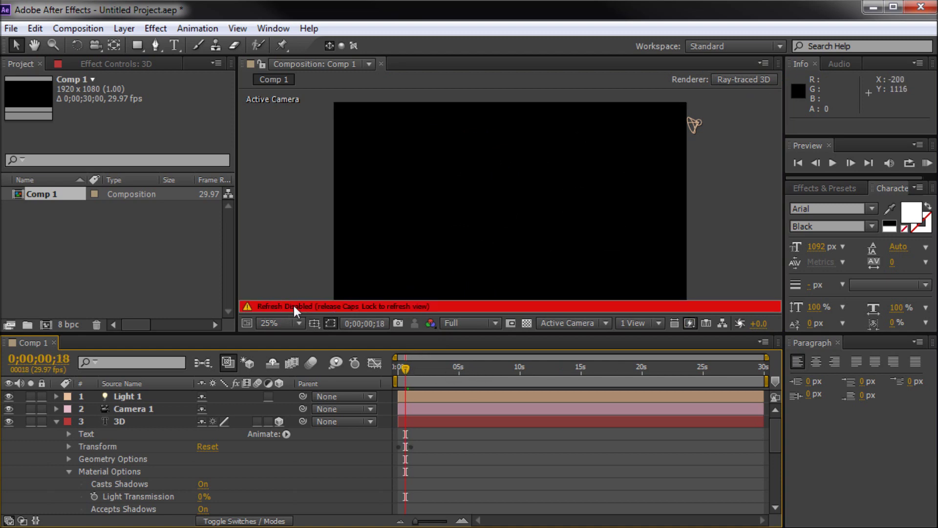
scroll(179, 464, "down", 5)
scroll(170, 455, "up", 5)
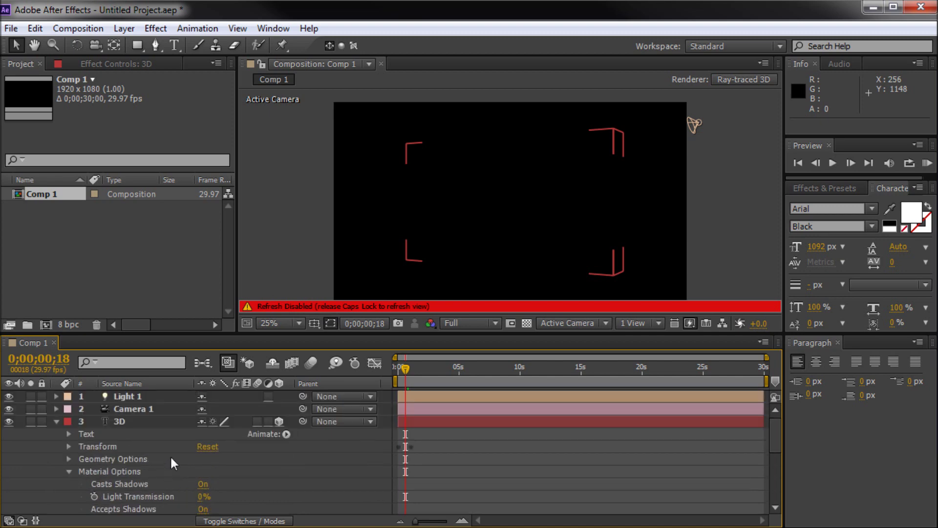
scroll(180, 477, "down", 5)
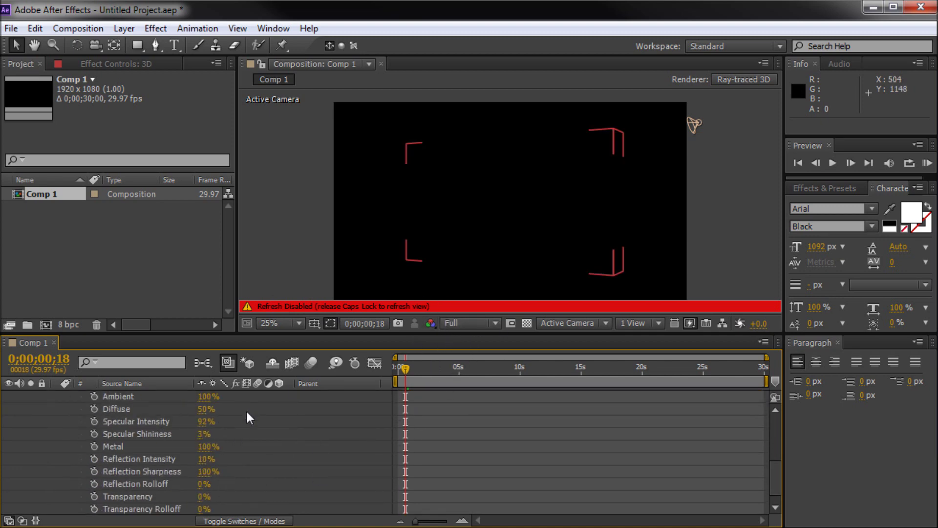
scroll(245, 409, "up", 3)
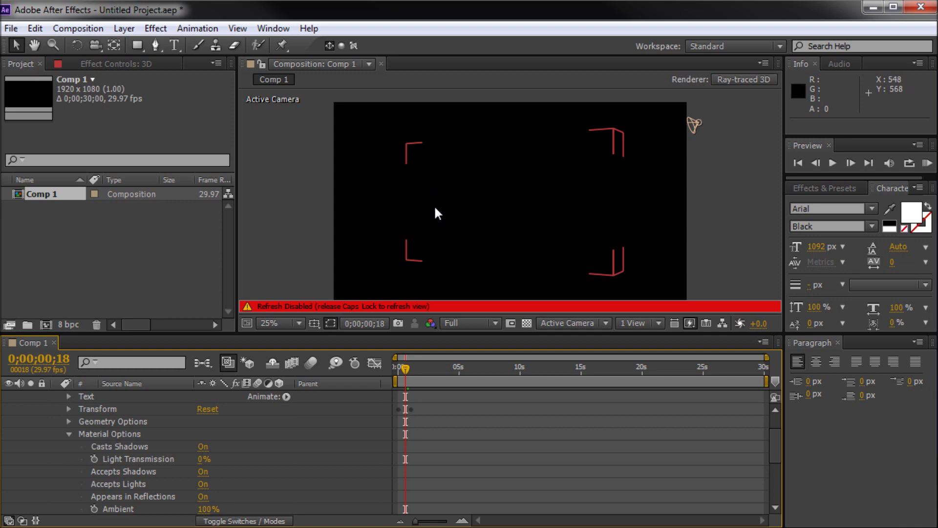
key("Caps_Lock")
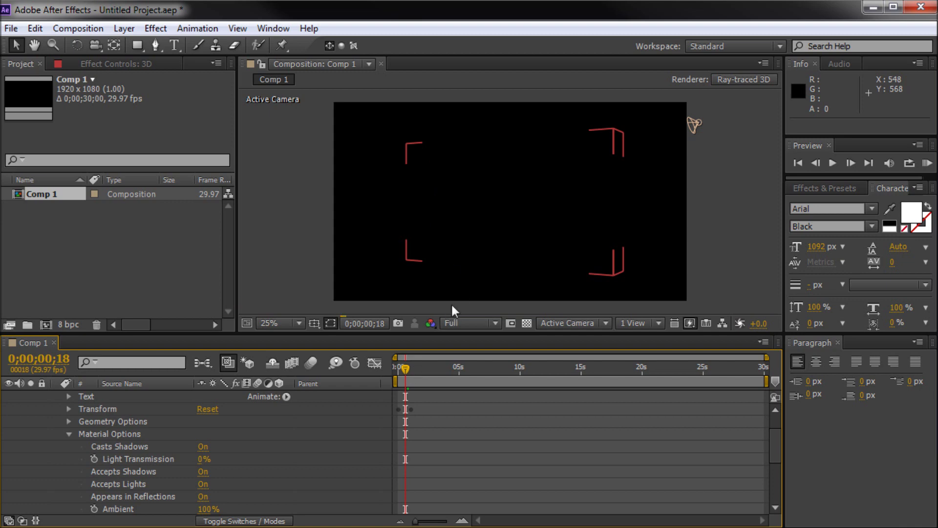
Step: Set preview resolution to Auto, return to 0;00;00;00, and start the spin preview
left_click(471, 324)
left_click(474, 342)
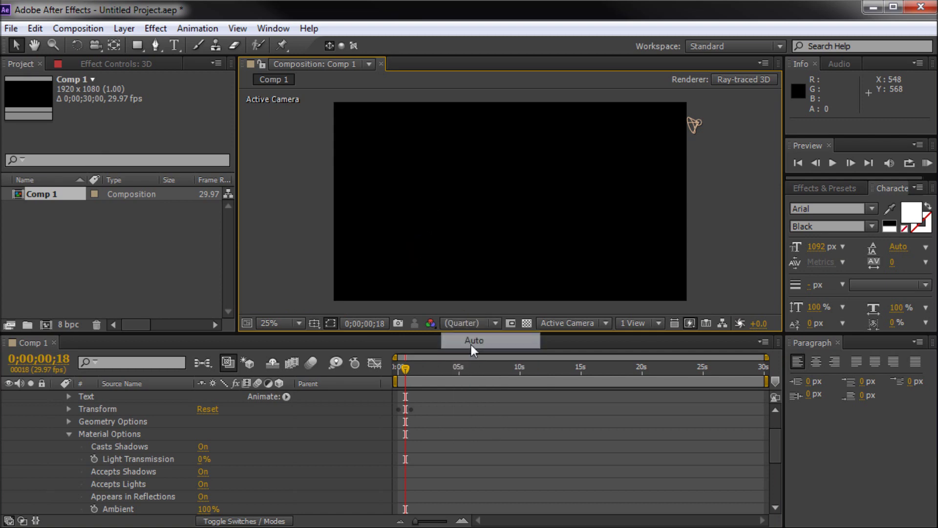
mouse_move(403, 370)
left_mouse_down()
mouse_move(392, 369)
mouse_move(407, 369)
left_mouse_up()
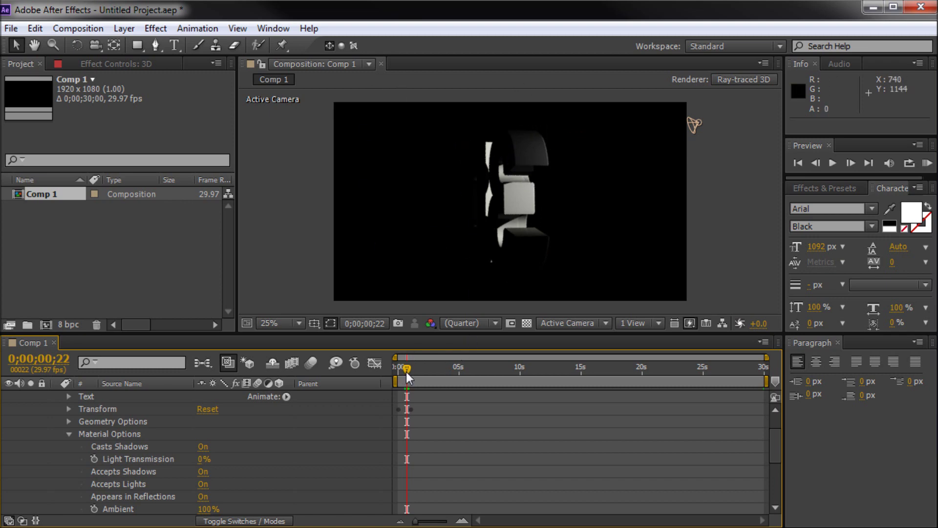
left_click_drag(406, 371, 397, 371)
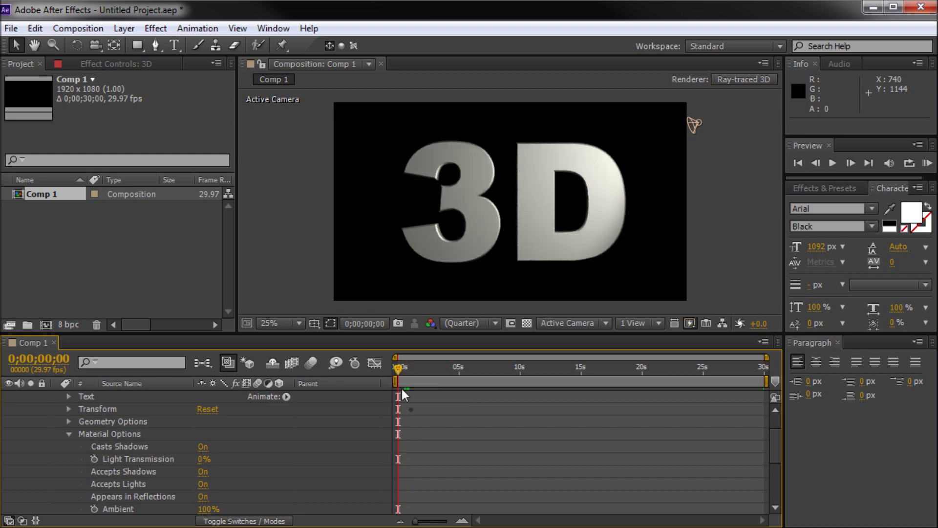
mouse_move(396, 371)
left_mouse_down()
mouse_move(406, 368)
mouse_move(390, 367)
left_mouse_up()
key("h")
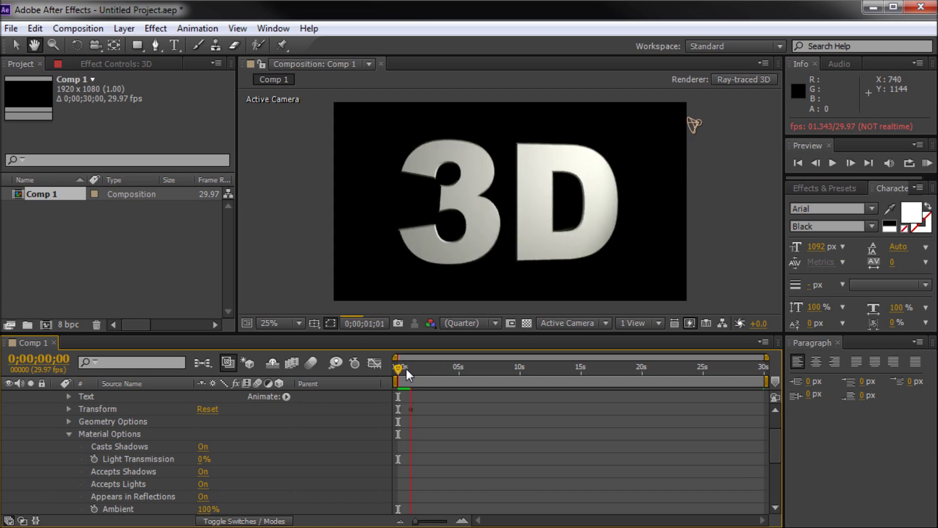
Step: Replay the spin from 0;00;00;00 at 29.97 fps realtime, stopping around frame 27
left_click(432, 371)
left_click_drag(432, 373, 385, 379)
key("space")
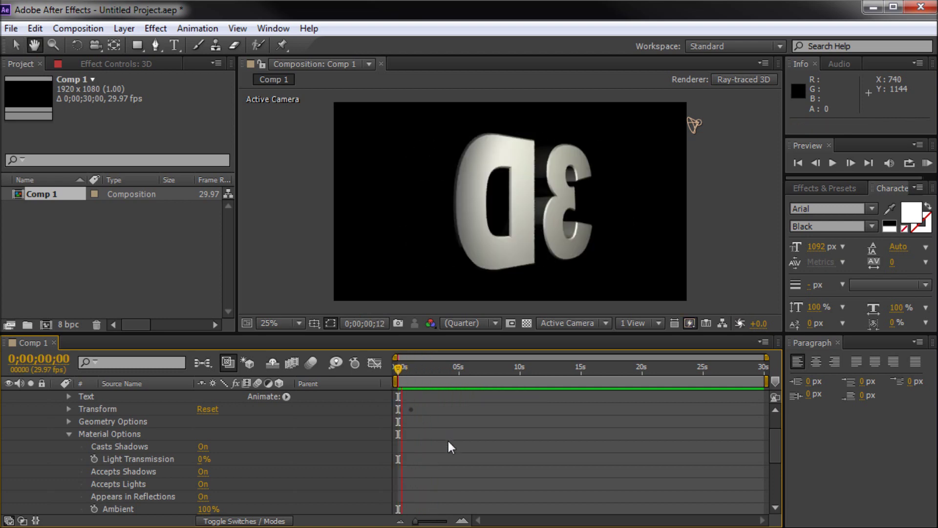
left_click(401, 372)
mouse_move(398, 373)
left_mouse_down()
mouse_move(390, 373)
mouse_move(411, 371)
left_mouse_up()
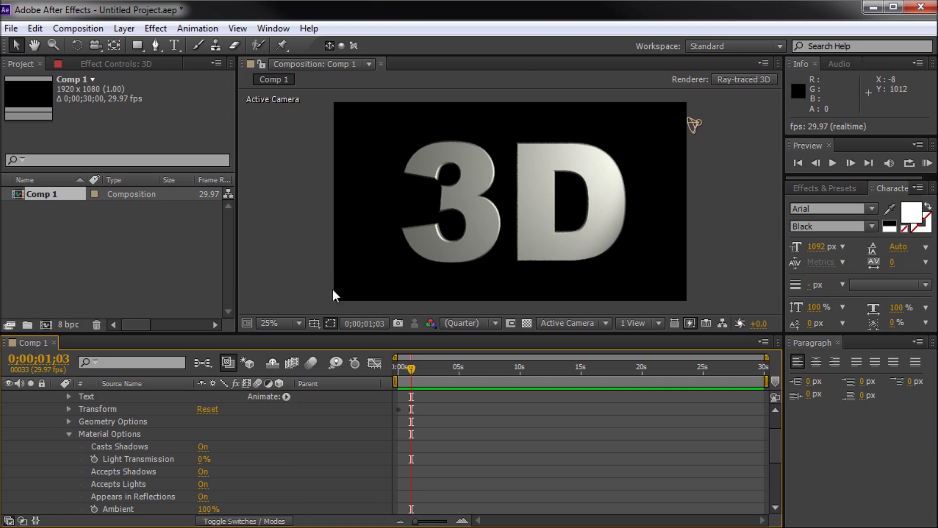
left_click_drag(411, 371, 372, 370)
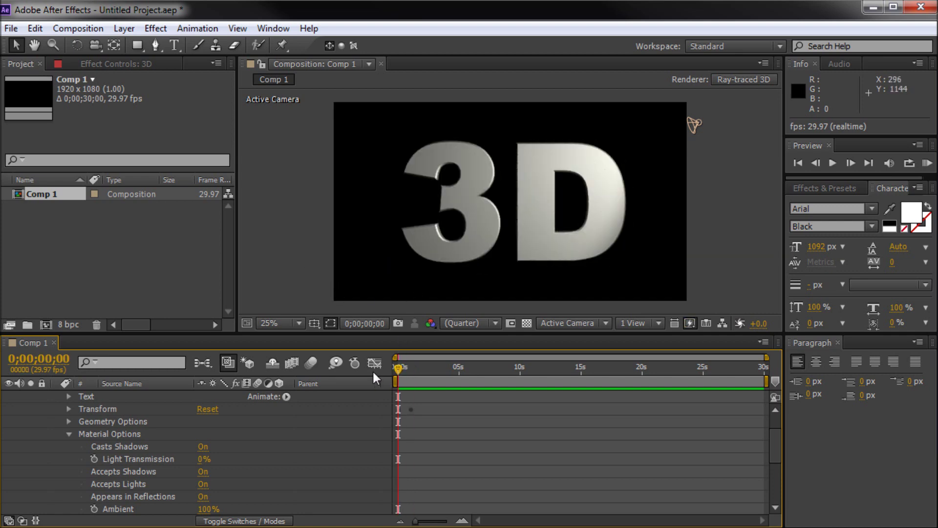
key("space")
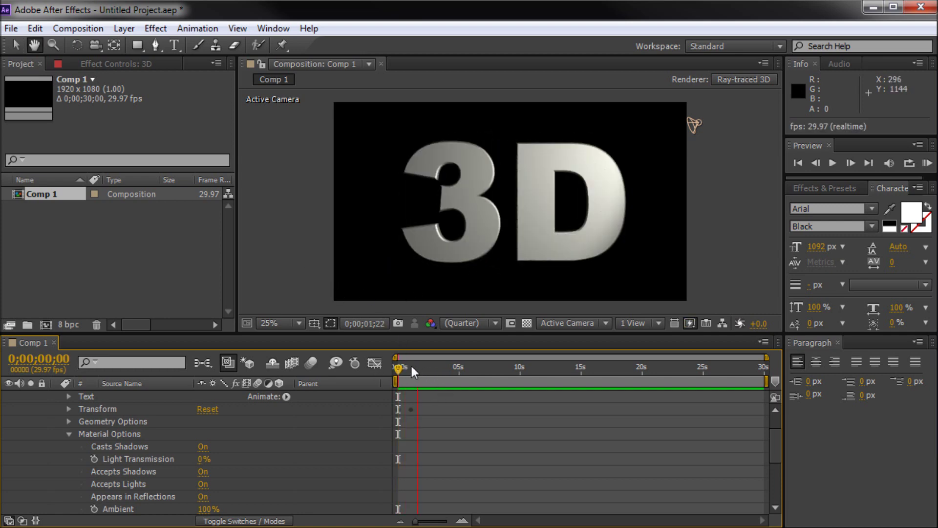
left_click_drag(394, 370, 409, 374)
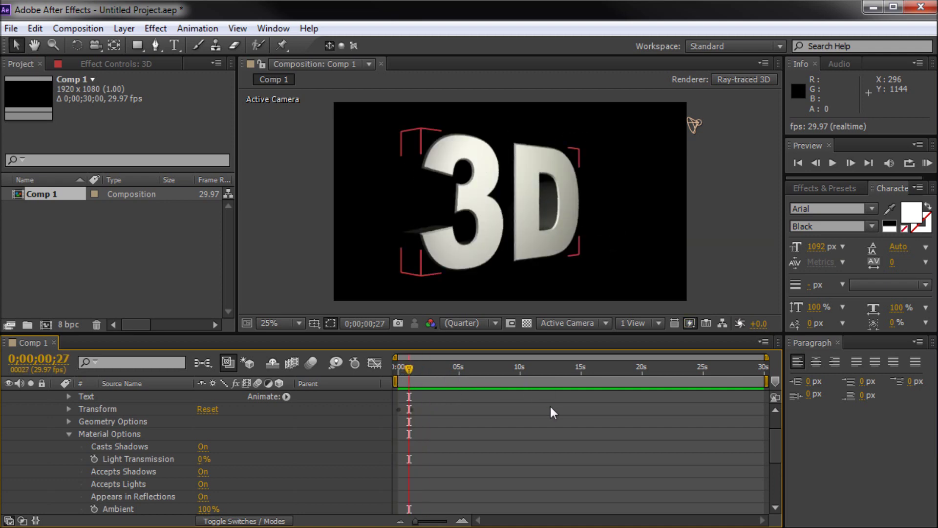